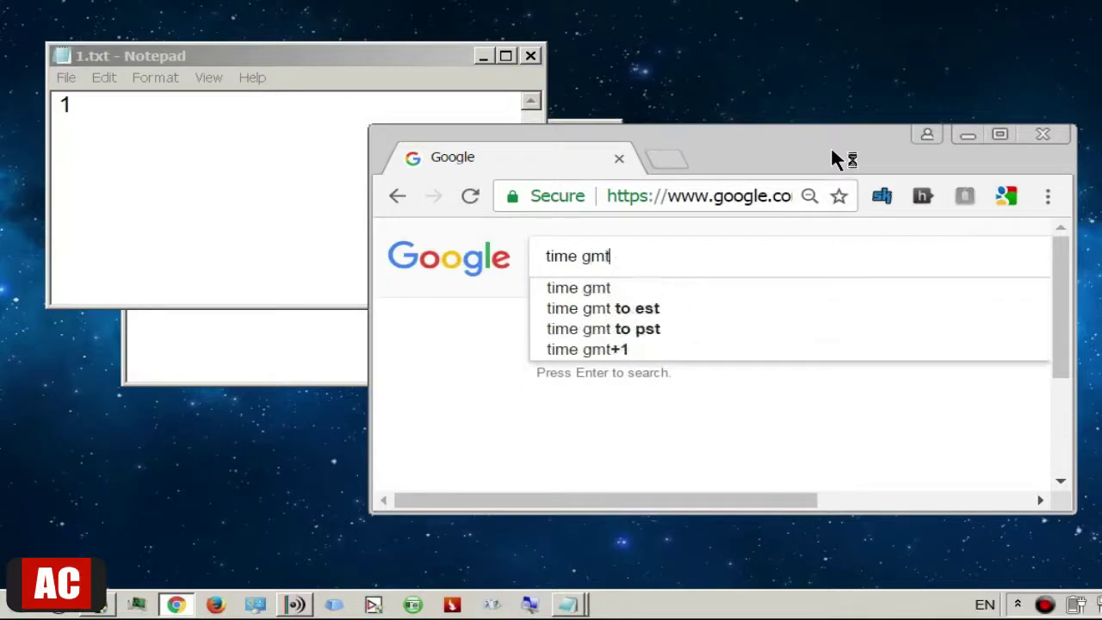
# Run the Google search for "time gmt".
pyautogui.press('Return')
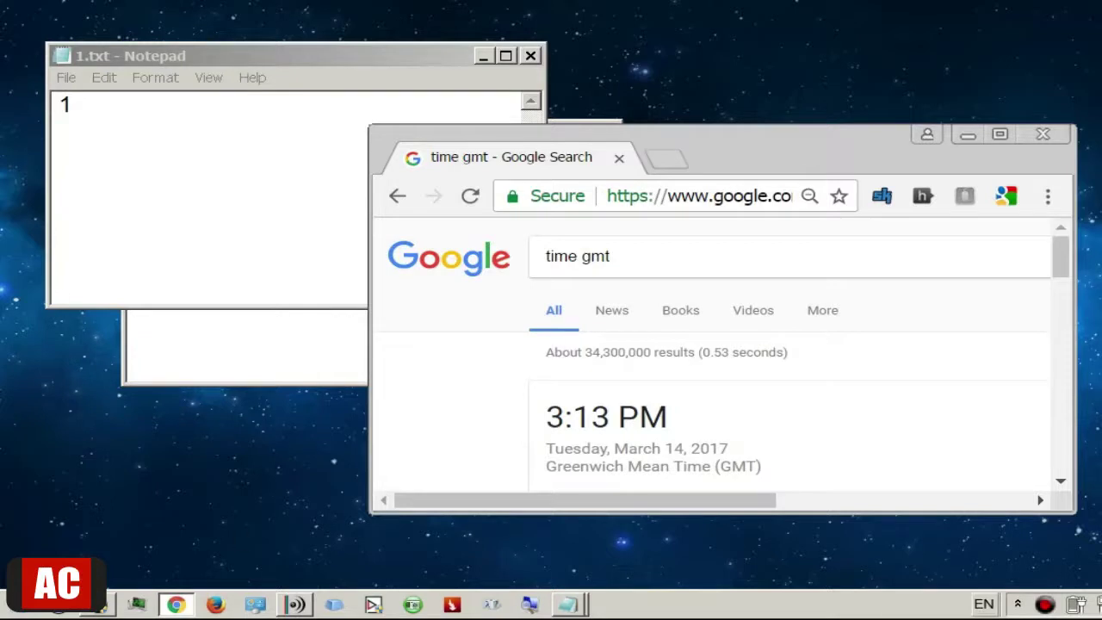
# Switch to WindowManager's main window and check the program's version and product information.
pyautogui.click(1020, 606)
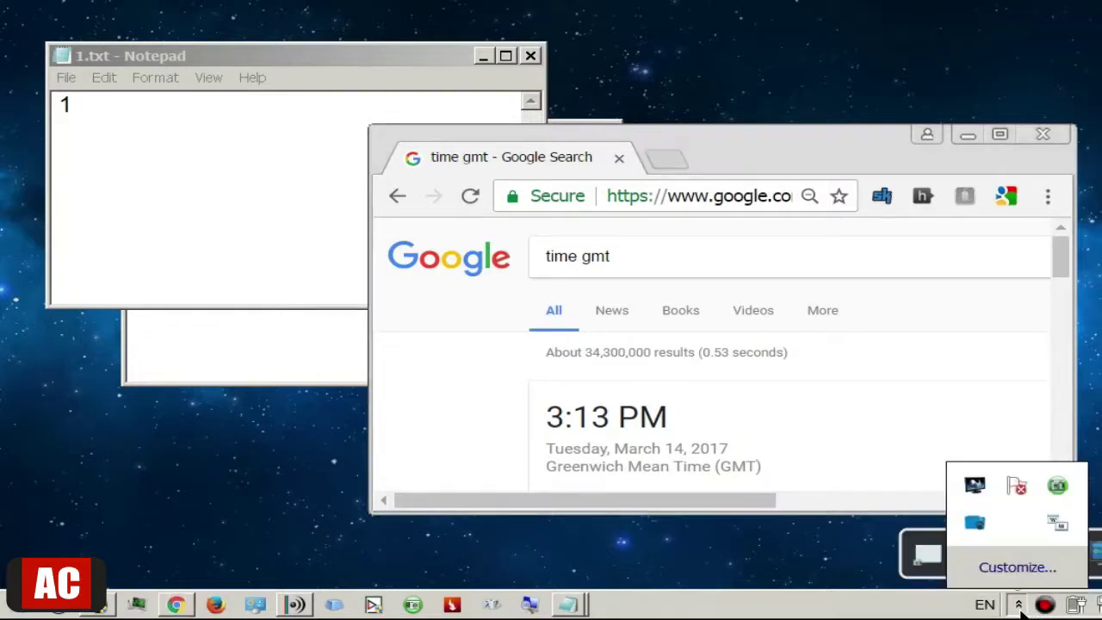
pyautogui.click(1056, 525)
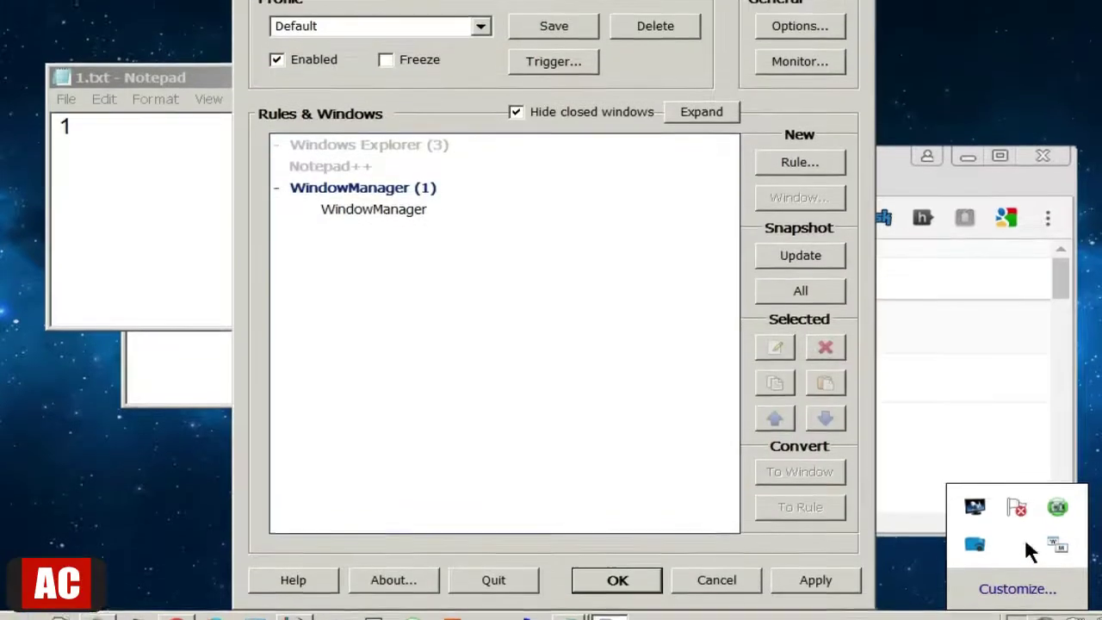
pyautogui.click(399, 597)
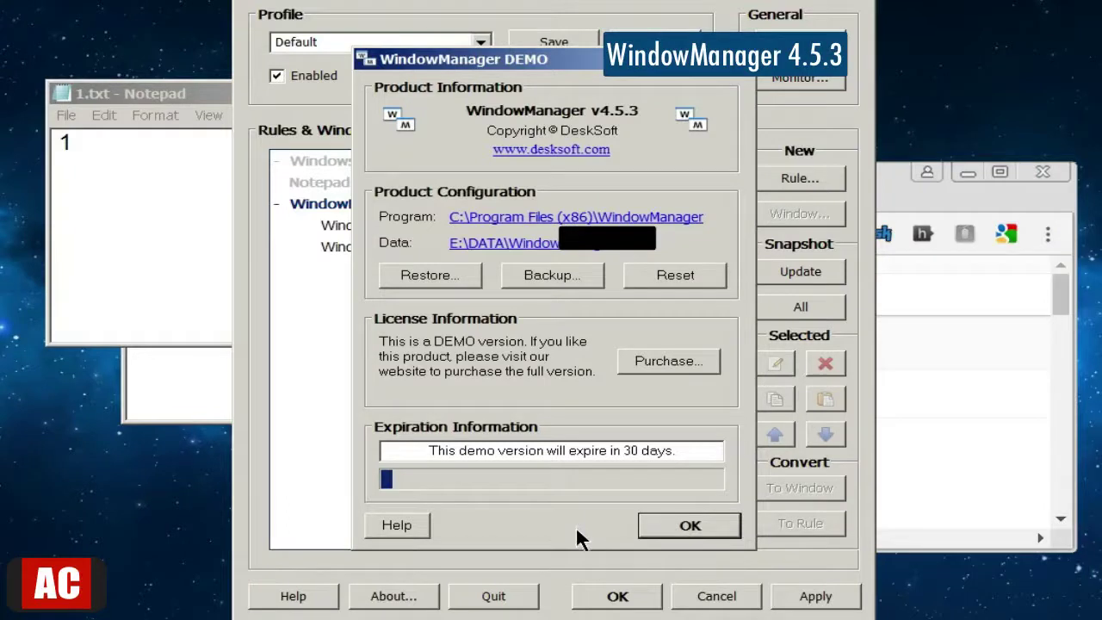
pyautogui.click(658, 528)
# Create and save a new WindowManager profile named Profile 1.
pyautogui.moveTo(353, 38); pyautogui.dragTo(271, 41)
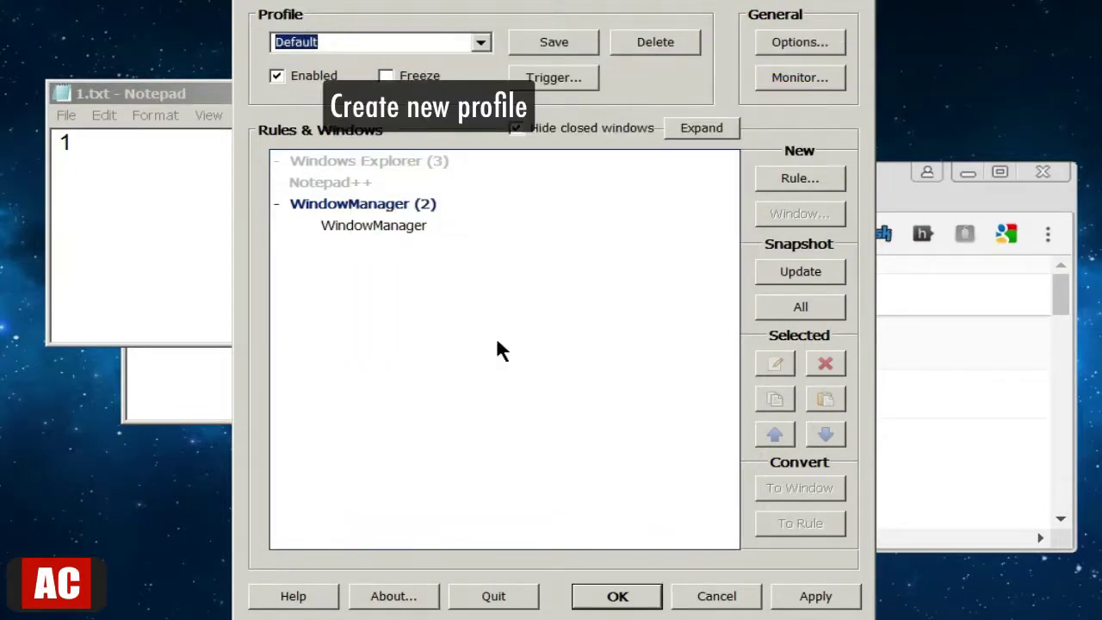
pyautogui.write('Profile 1')
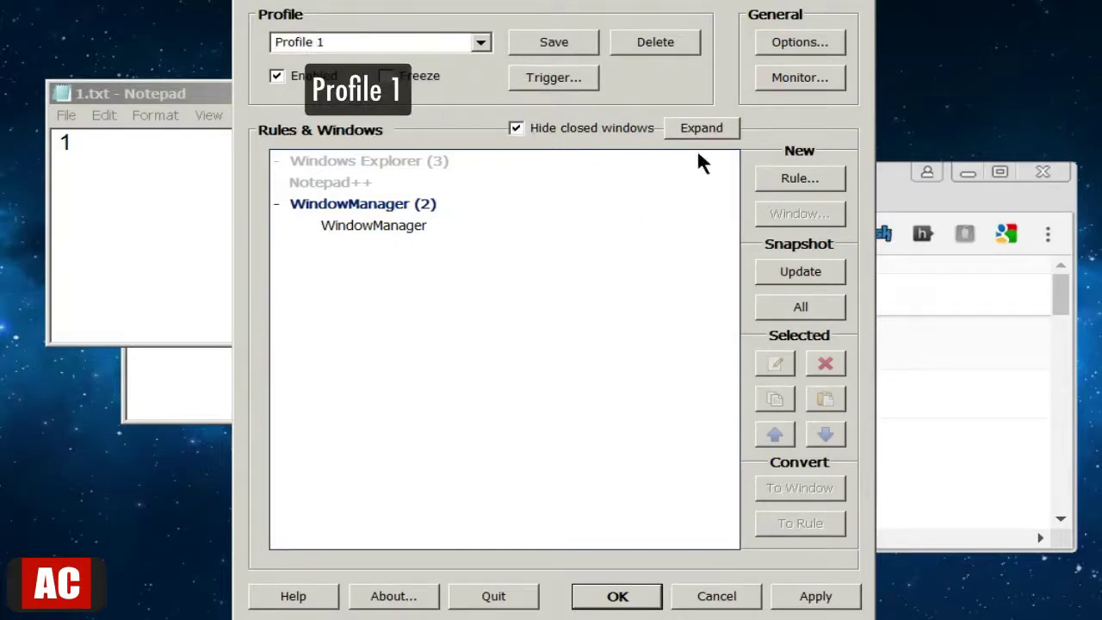
pyautogui.click(566, 49)
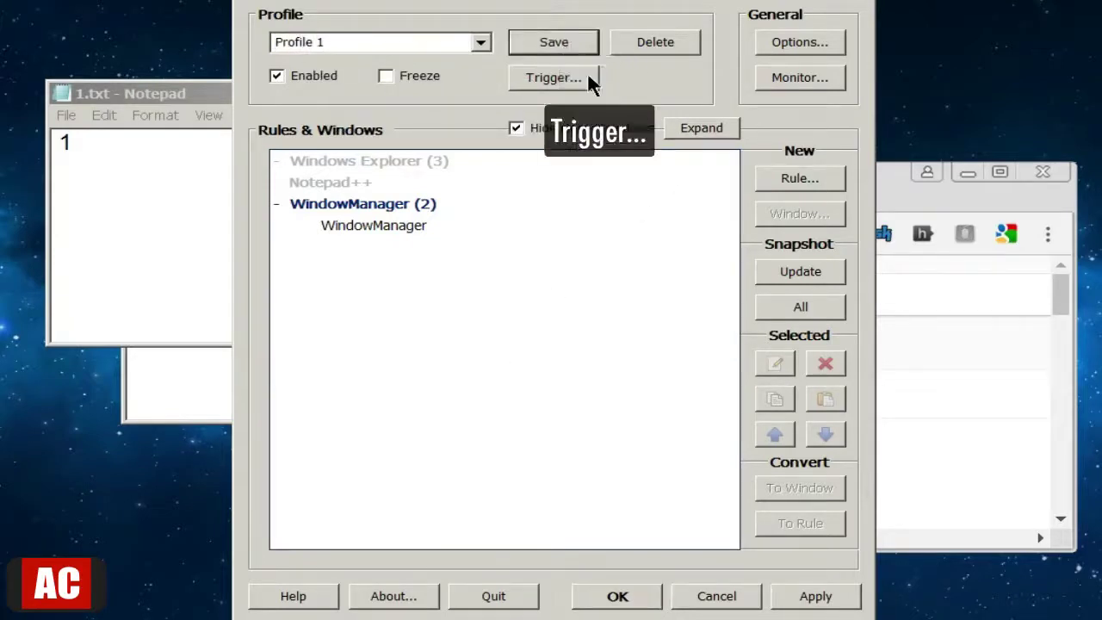
# Enable a hot-key trigger for Profile 1 and assign Ctrl + Shift + P to it.
pyautogui.click(590, 78)
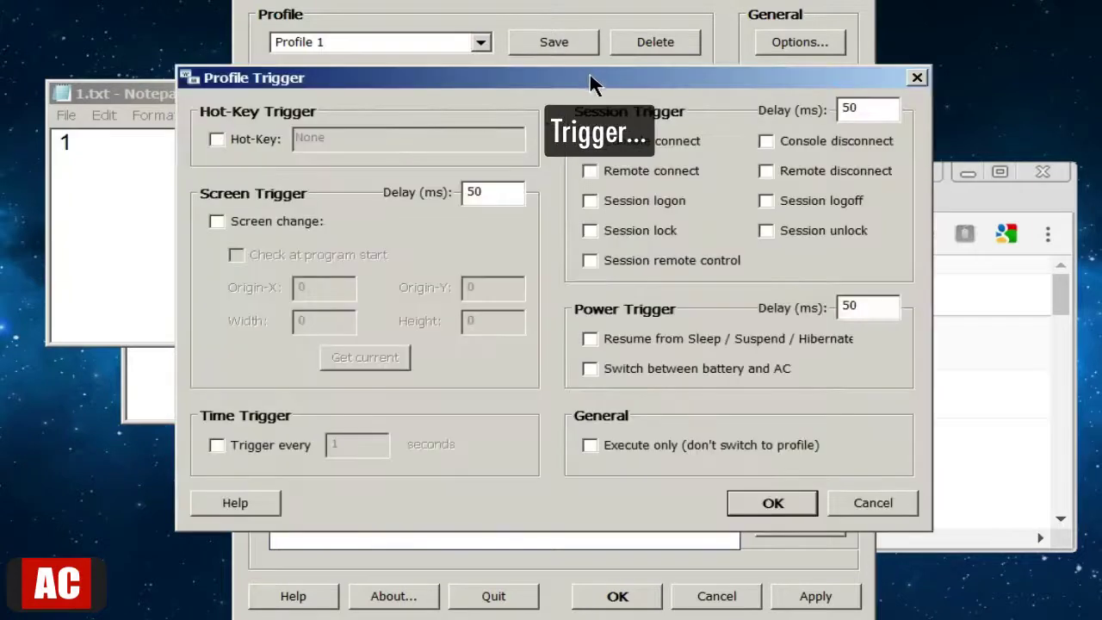
pyautogui.click(243, 141)
pyautogui.click(346, 143)
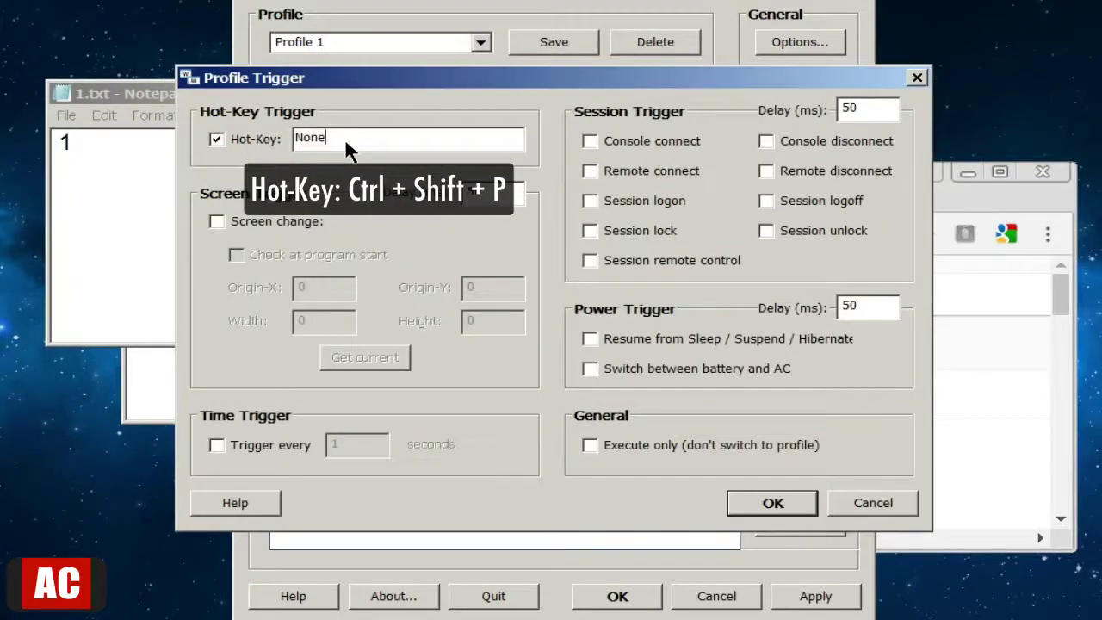
pyautogui.hotkey('ctrl', 'shift')
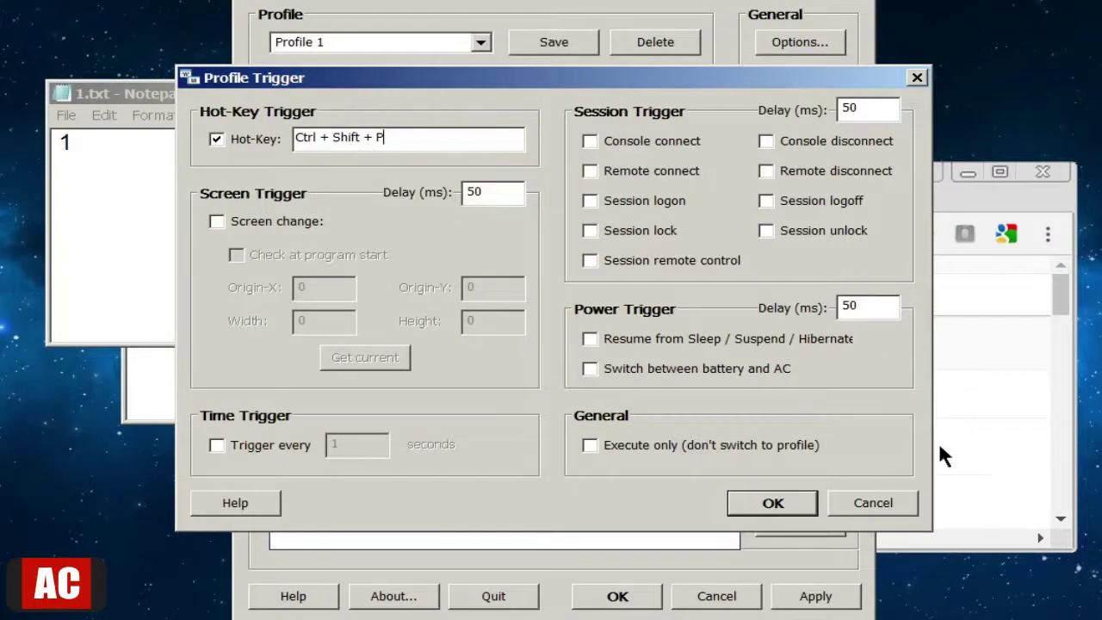
pyautogui.click(771, 504)
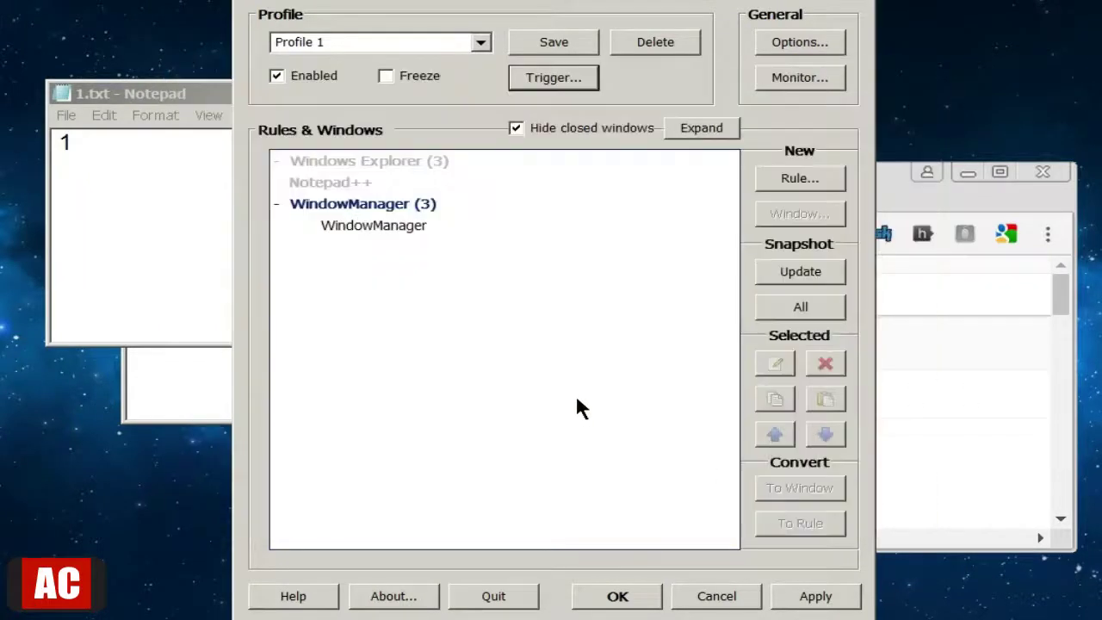
# Delete the existing WindowManager, Windows Explorer and Notepad++ rules from Profile 1.
pyautogui.click(368, 205)
pyautogui.click(826, 364)
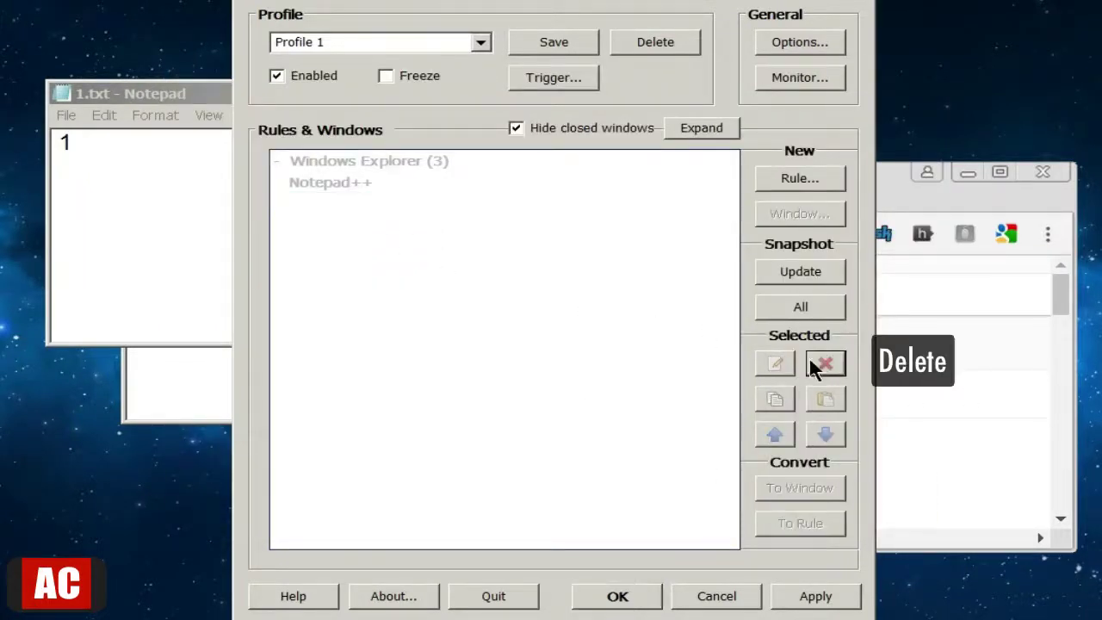
pyautogui.click(379, 164)
pyautogui.click(817, 364)
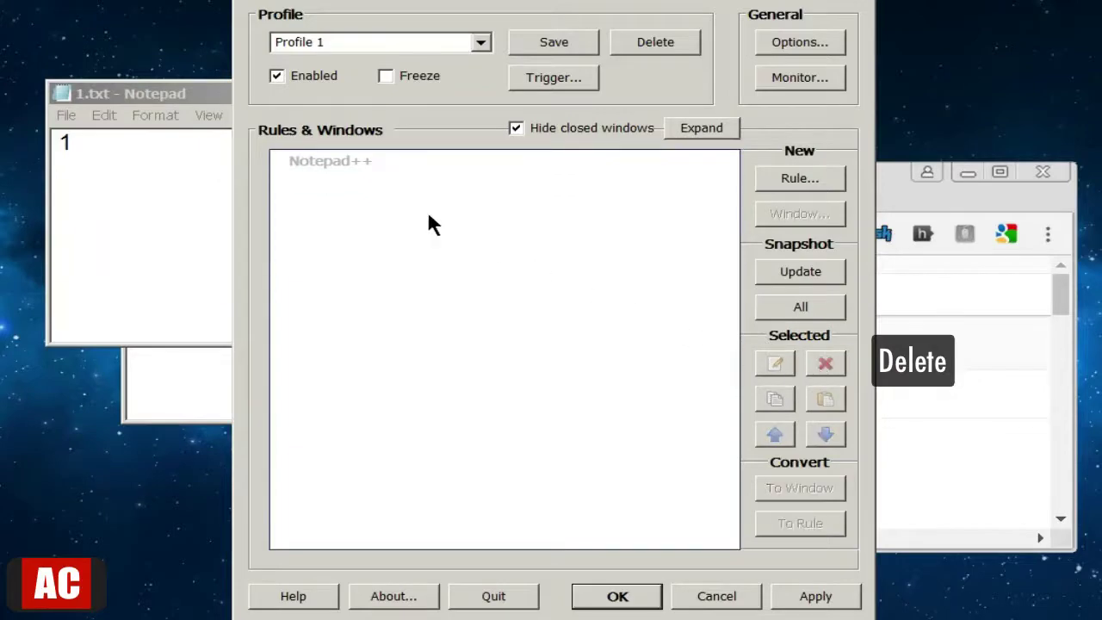
pyautogui.click(357, 161)
pyautogui.click(820, 365)
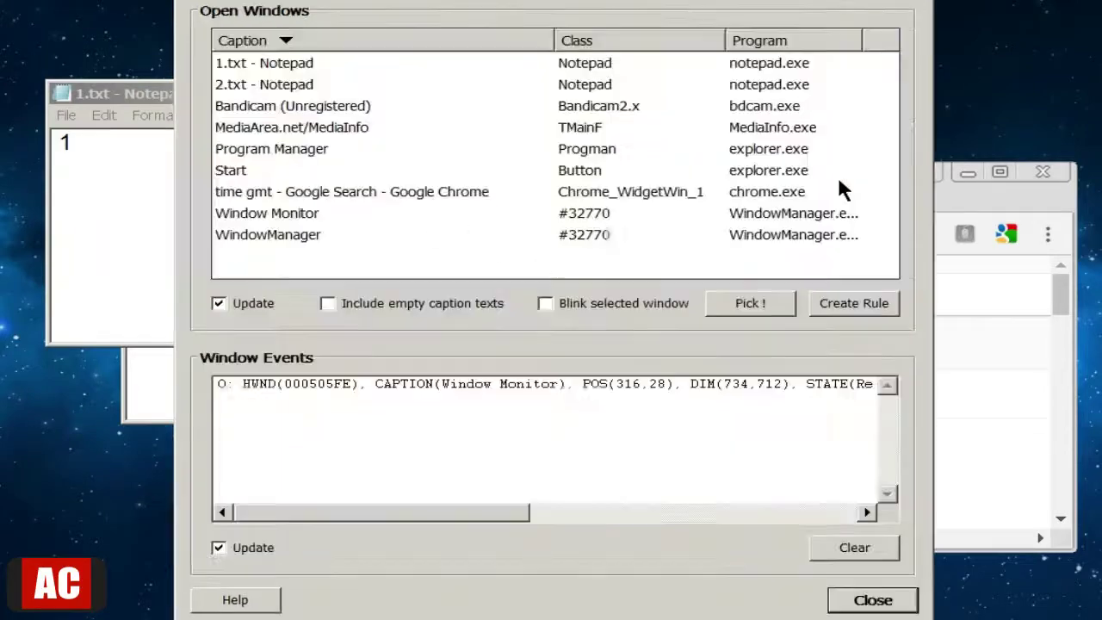
# Open the window monitor and bring the 1.txt, 2.txt and Chrome windows forward before returning to the list of open windows.
pyautogui.click(840, 182)
pyautogui.click(91, 250)
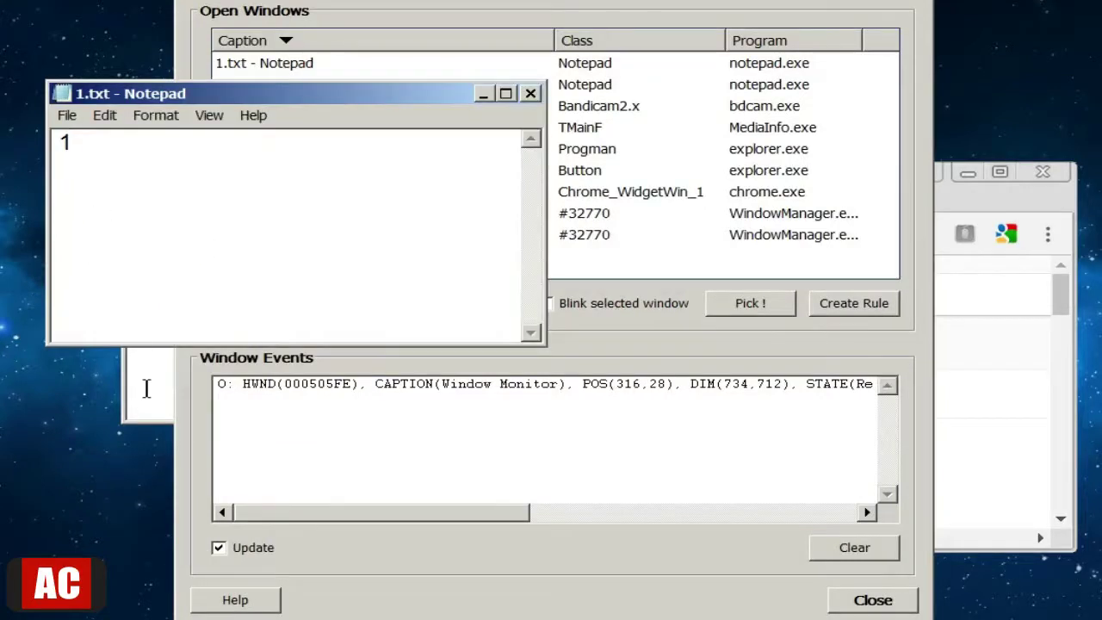
pyautogui.click(147, 388)
pyautogui.click(1002, 407)
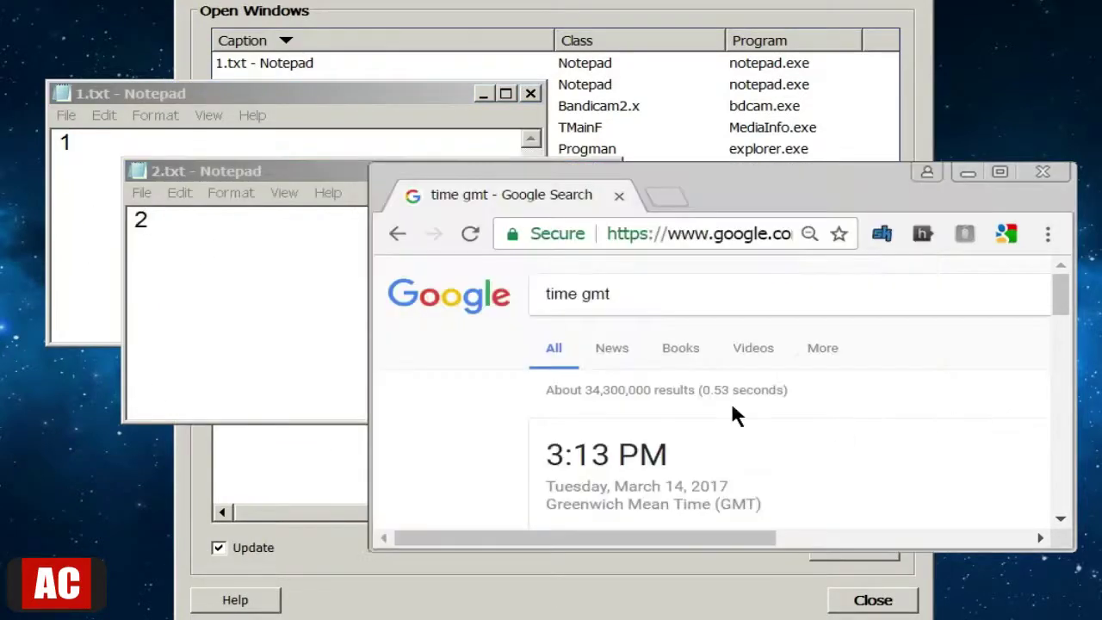
pyautogui.click(663, 5)
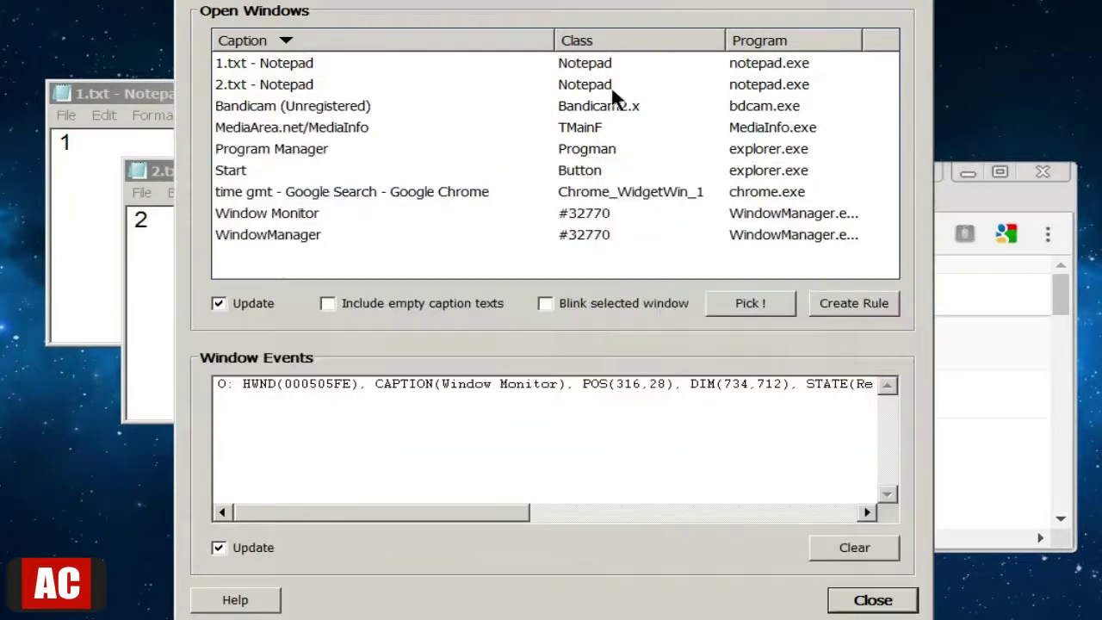
# Create a rule for the 1.txt - Notepad window, keeping the actions that move it to its last position and resize it to its last size.
pyautogui.click(258, 65)
pyautogui.click(854, 306)
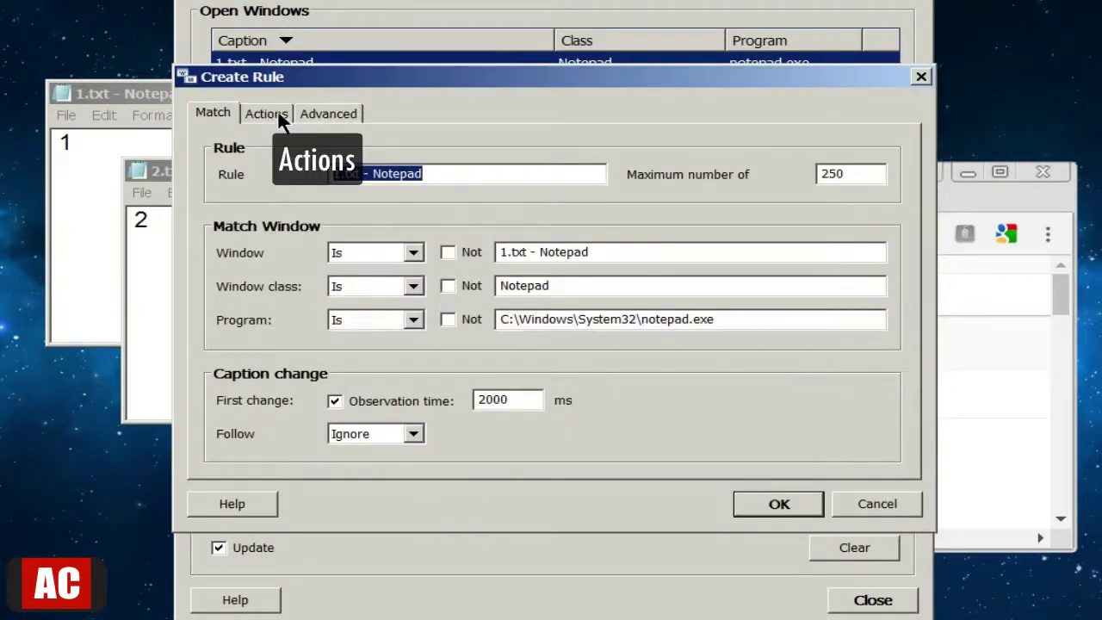
pyautogui.click(281, 119)
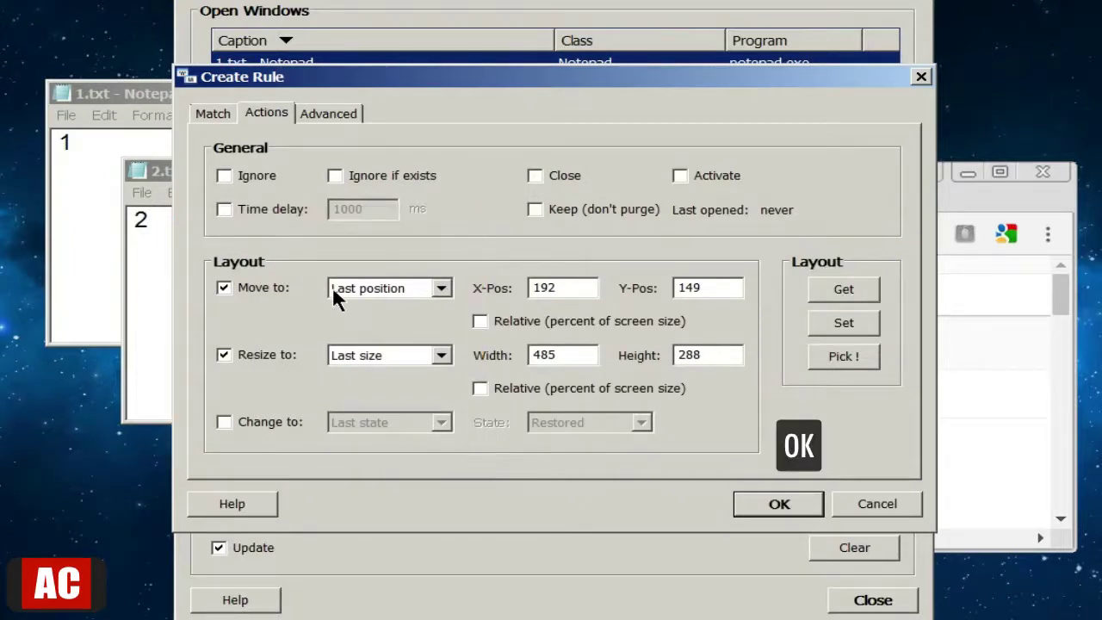
pyautogui.click(778, 507)
# Create rules with default settings for the 2.txt - Notepad window and the "time gmt - Google Search" Chrome window.
pyautogui.click(256, 86)
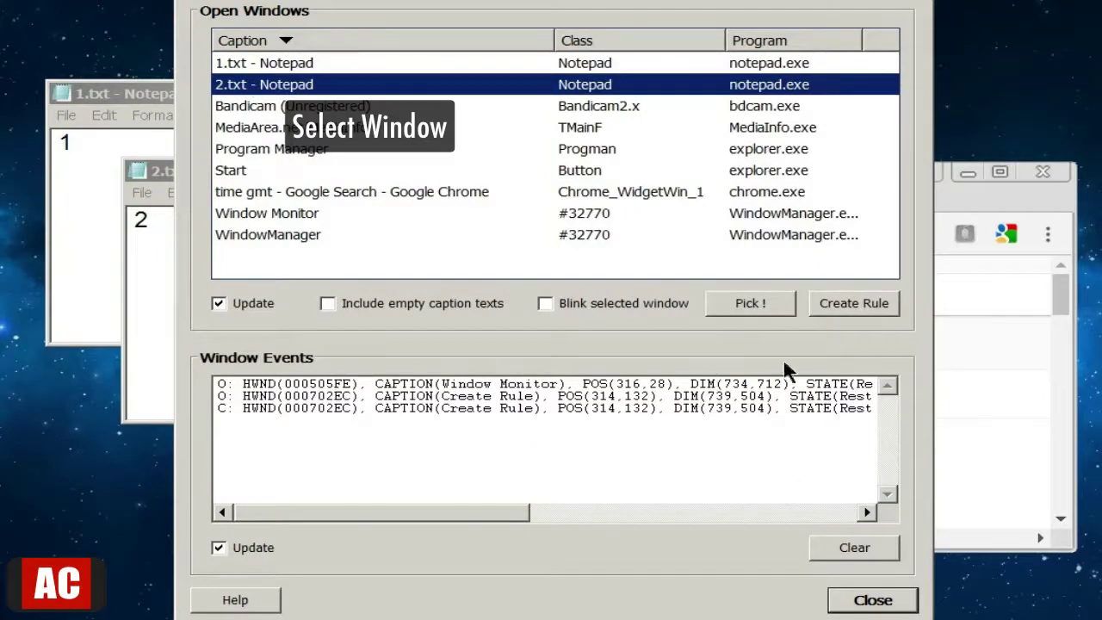
pyautogui.click(855, 307)
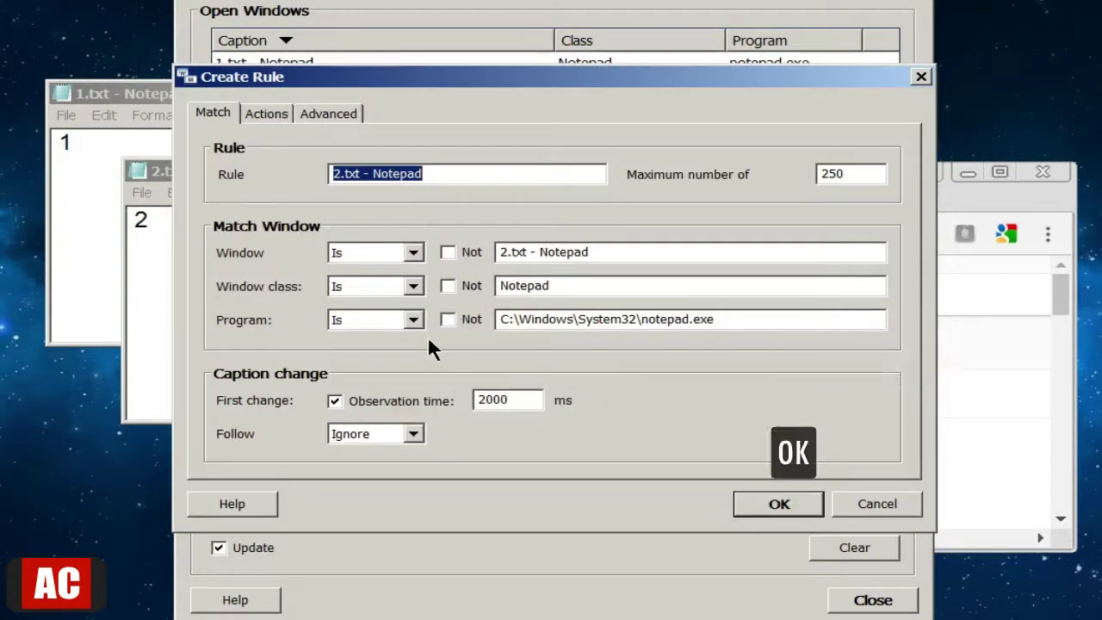
pyautogui.click(779, 504)
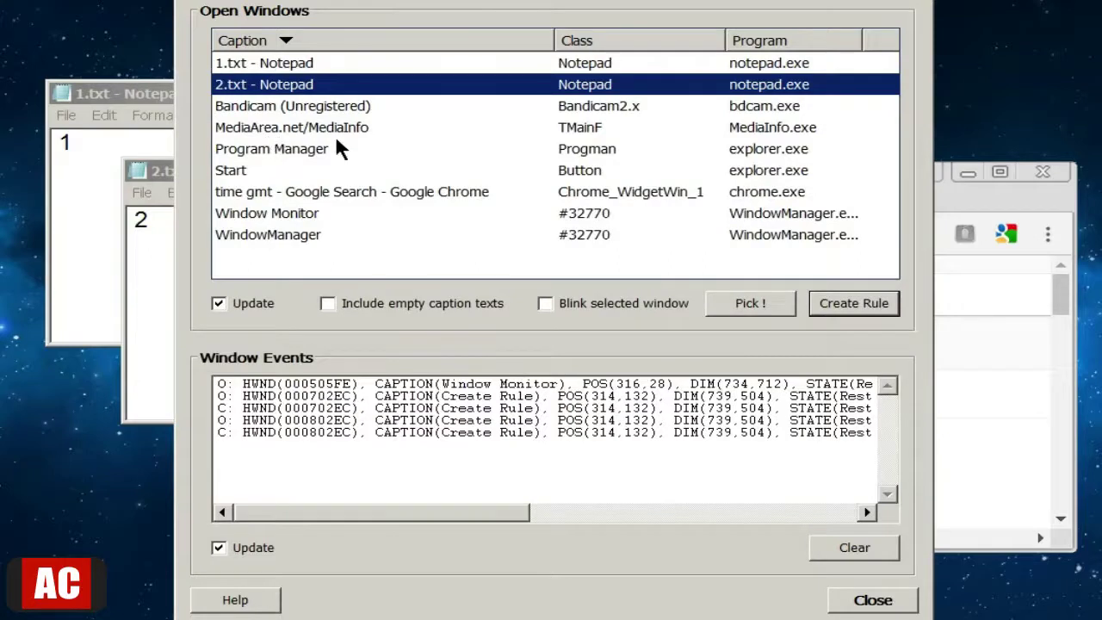
pyautogui.click(423, 192)
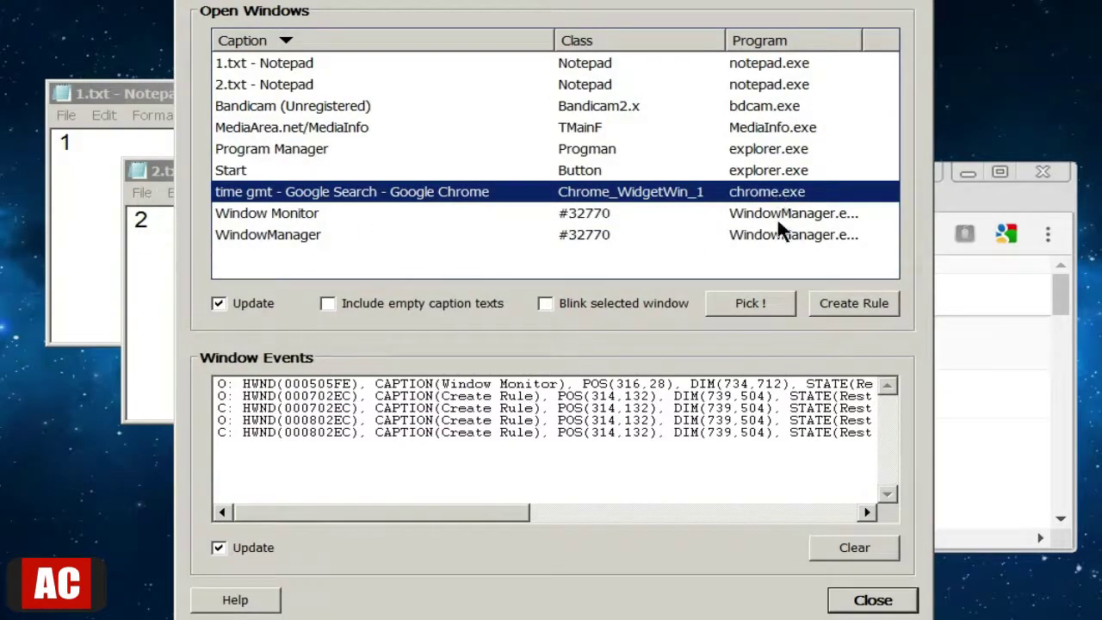
pyautogui.click(855, 308)
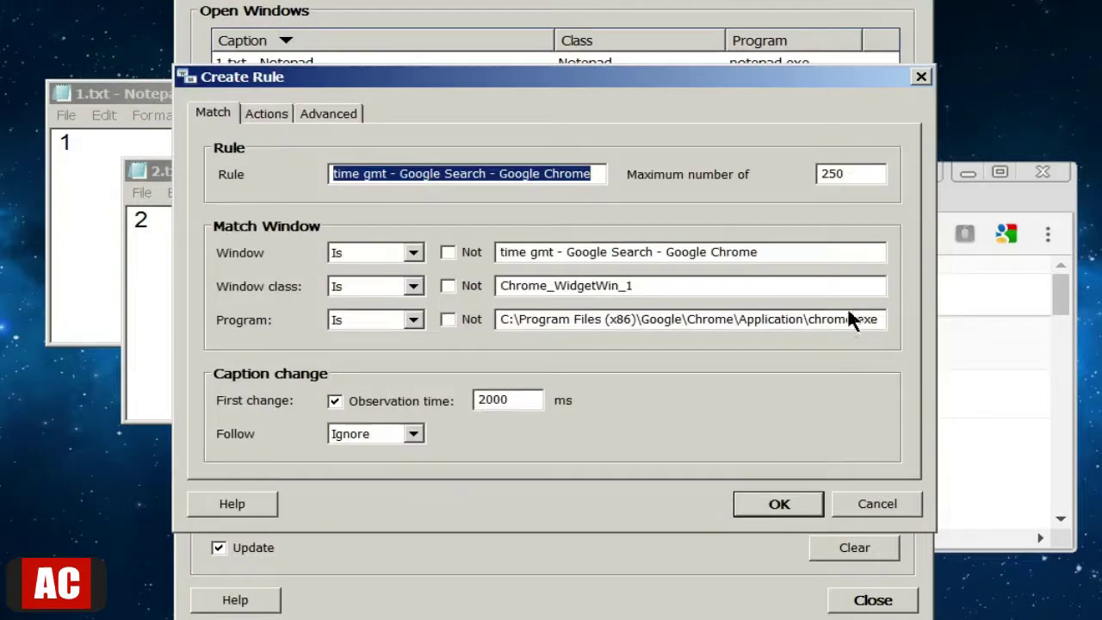
pyautogui.click(780, 504)
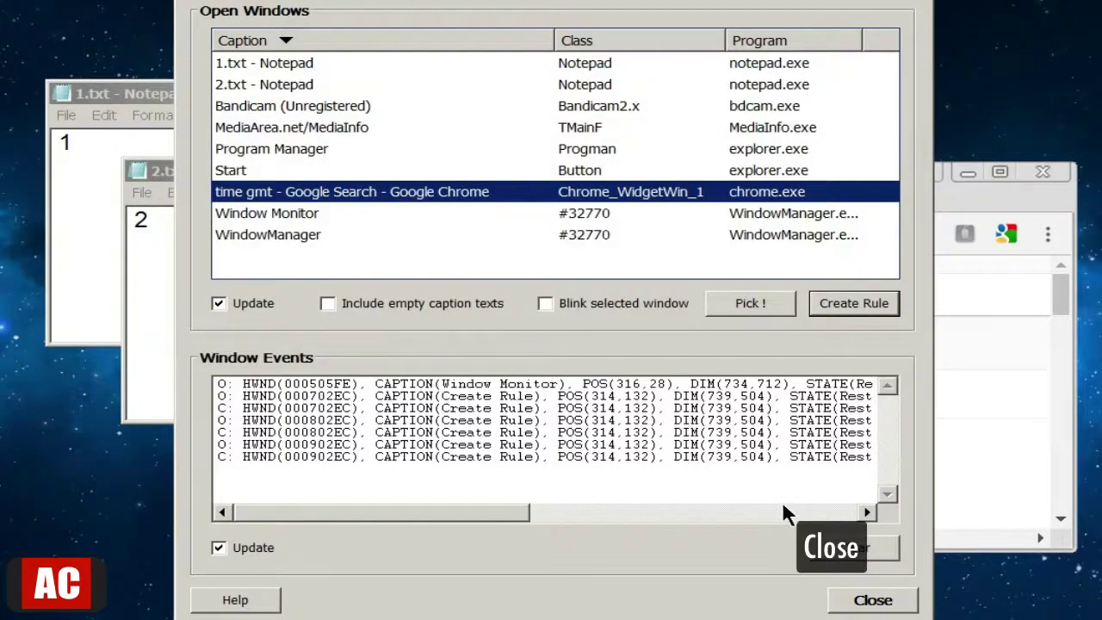
# Close the window monitor, apply the new rules to Profile 1 and close the WindowManager settings.
pyautogui.click(875, 603)
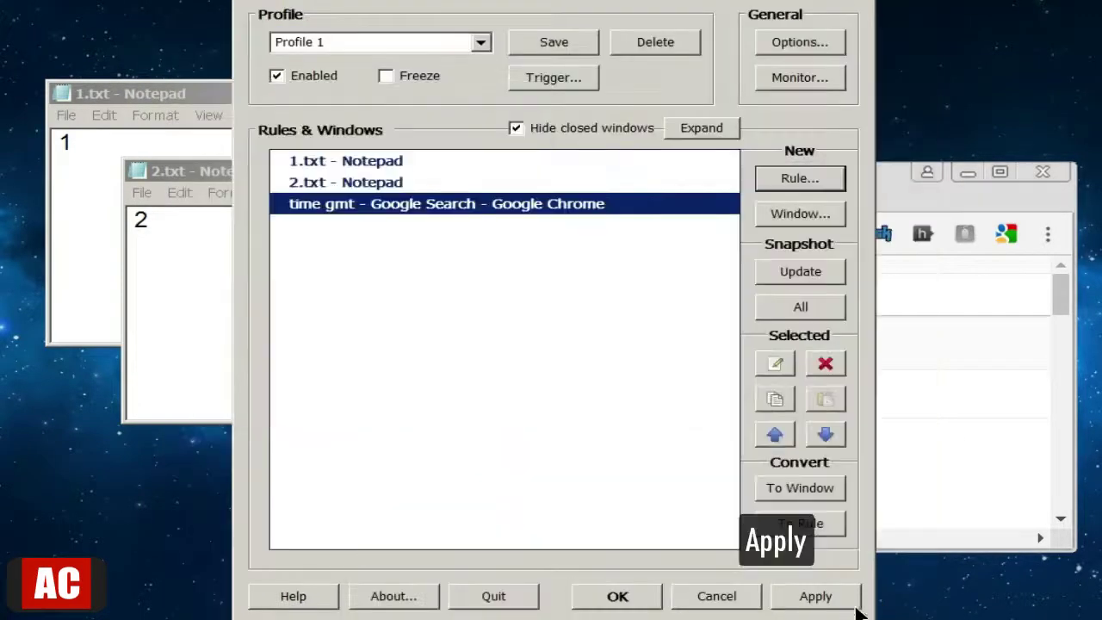
pyautogui.click(834, 596)
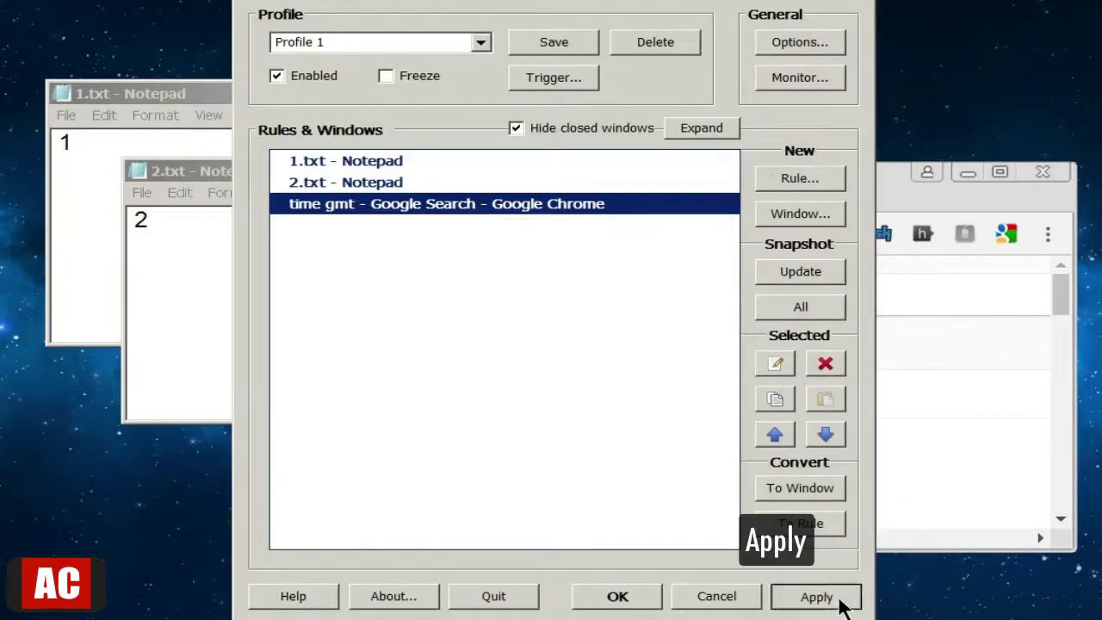
pyautogui.click(618, 597)
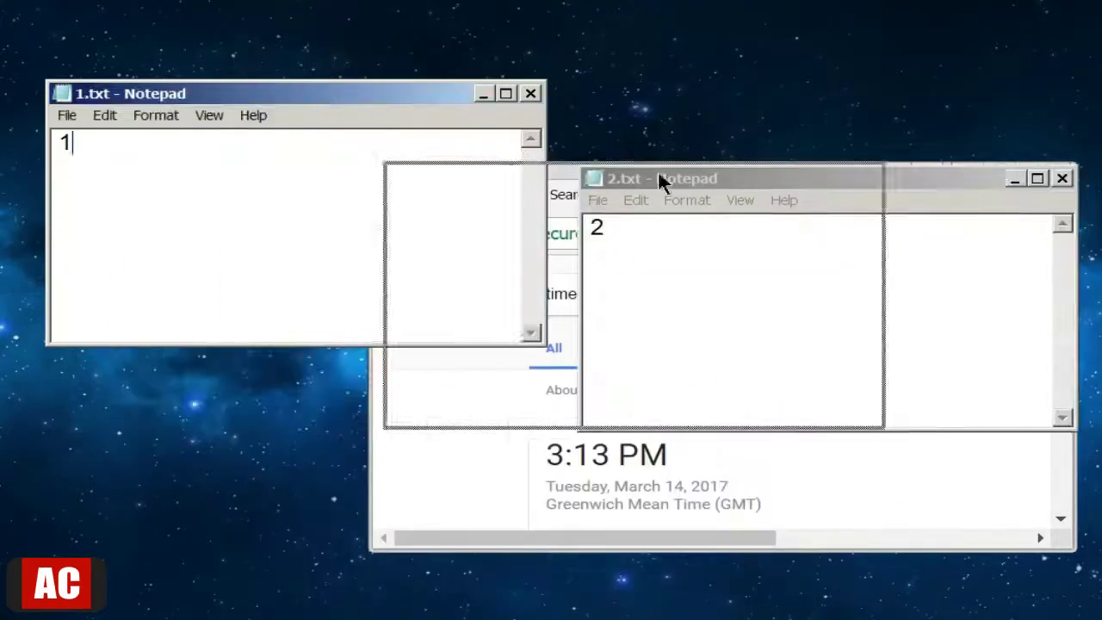
# Move the windows out of place, trigger Profile 1 to restore the layout, and check each window's position.
pyautogui.moveTo(517, 176); pyautogui.dragTo(677, 239)
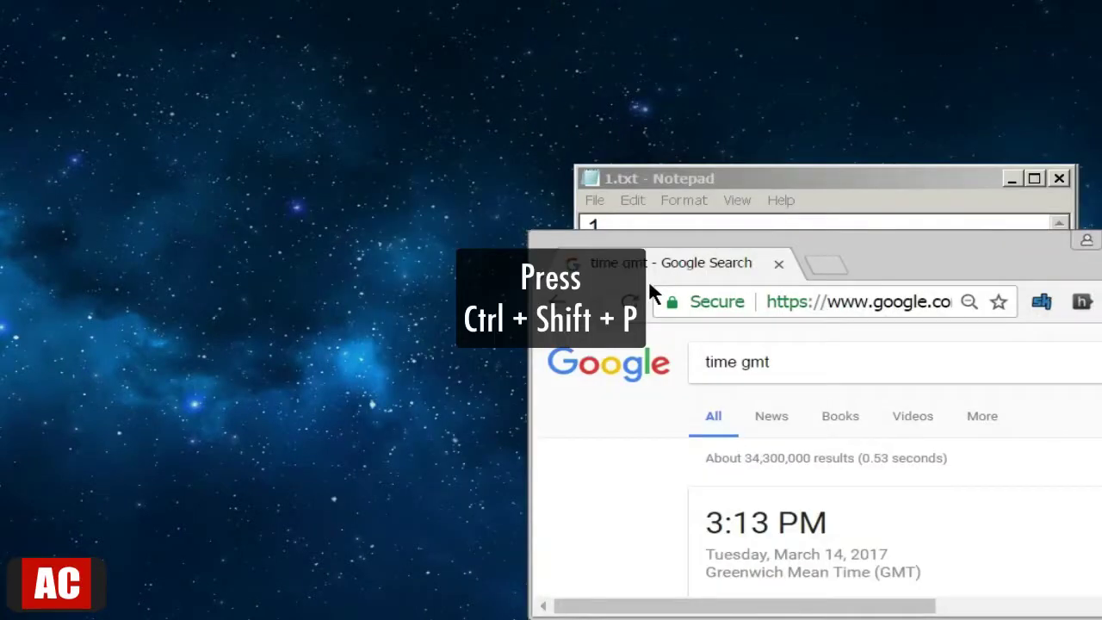
pyautogui.hotkey('ctrl', 'shift', 'p')
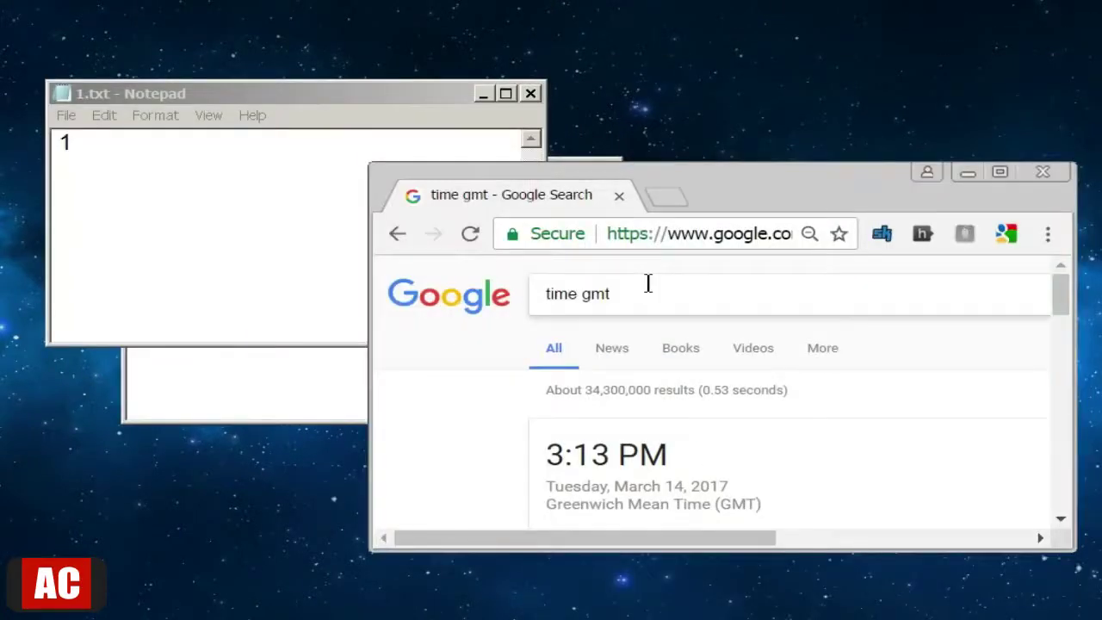
pyautogui.click(326, 120)
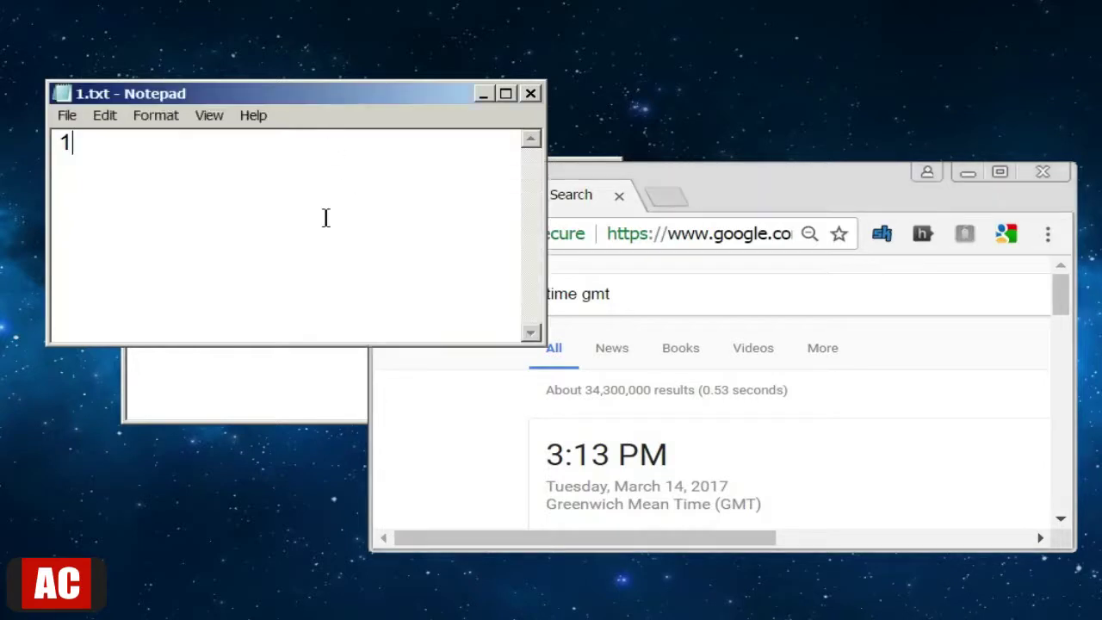
pyautogui.click(281, 373)
pyautogui.click(865, 191)
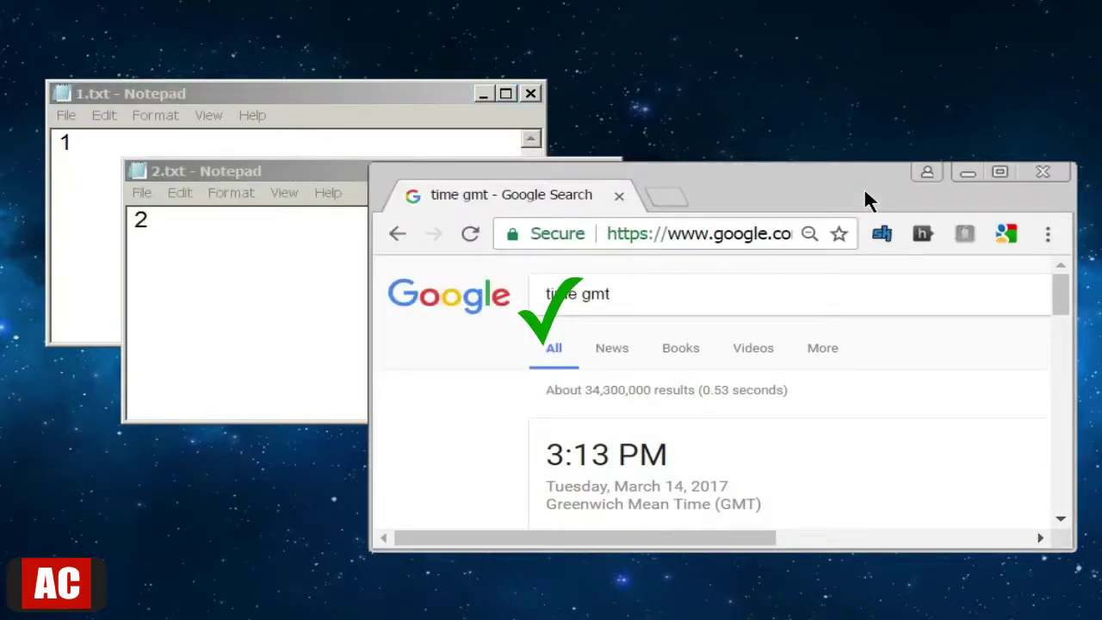
# Scatter the Chrome, 2.txt and 1.txt windows across the desktop and trigger Profile 1 again to test the saved layout.
pyautogui.moveTo(849, 196); pyautogui.dragTo(964, 142)
pyautogui.moveTo(409, 189); pyautogui.dragTo(742, 369)
pyautogui.moveTo(315, 105); pyautogui.dragTo(95, 372)
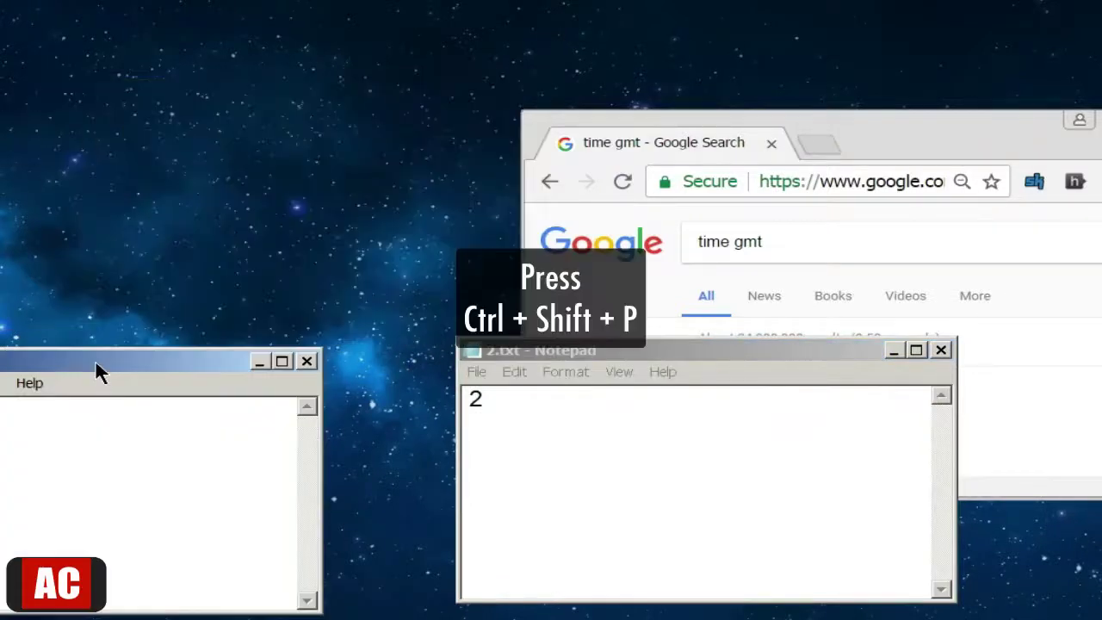
pyautogui.hotkey('ctrl', 'shift', 'p')
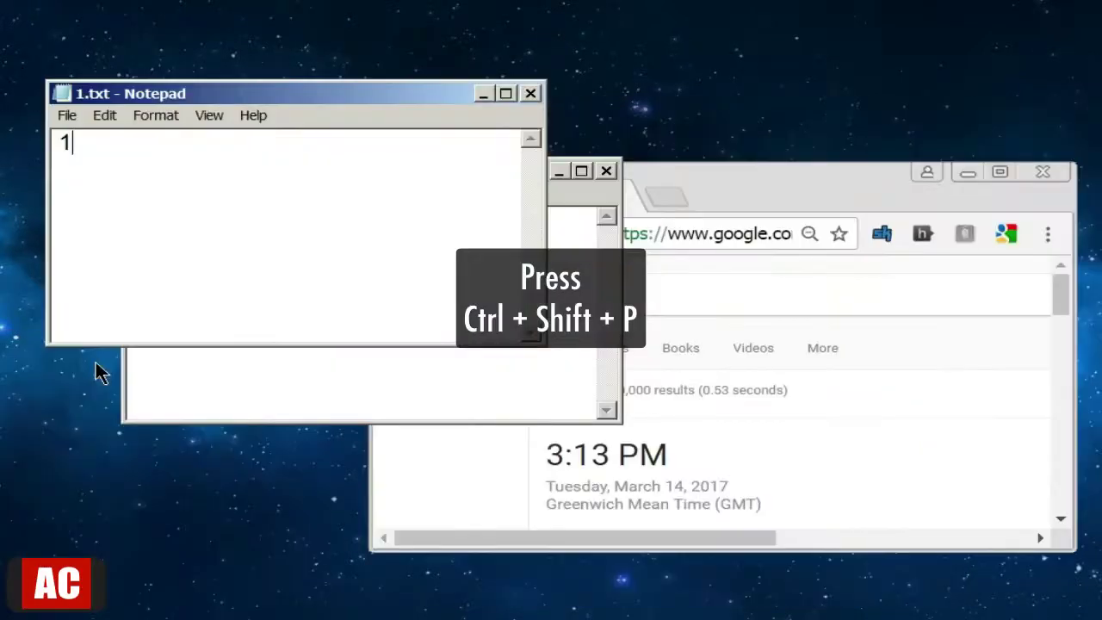
pyautogui.click(325, 390)
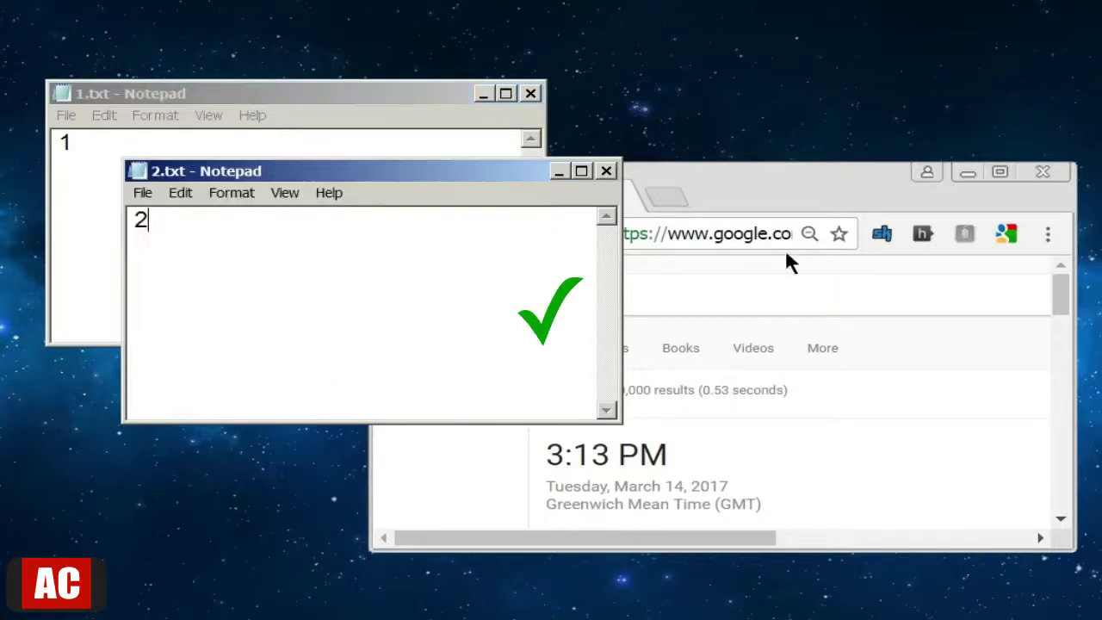
# Move the 2.txt and 1.txt windows over the Chrome window, and place a smaller MediaInfo window in the desktop's upper-left area.
pyautogui.click(815, 201)
pyautogui.moveTo(306, 173); pyautogui.dragTo(749, 193)
pyautogui.moveTo(394, 98); pyautogui.dragTo(1021, 236)
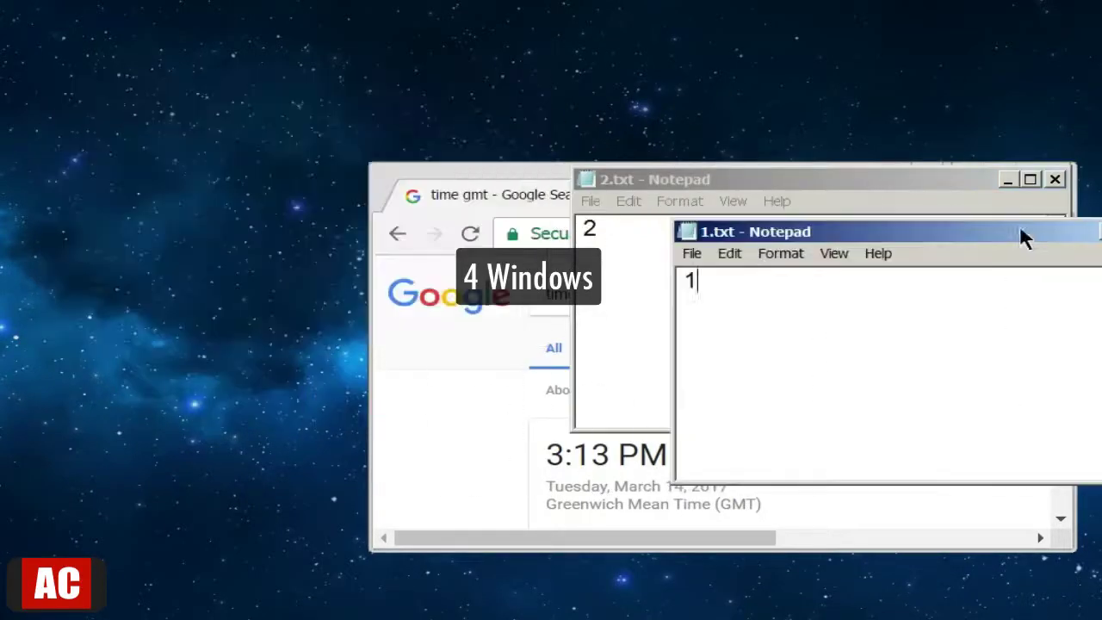
pyautogui.click(346, 613)
pyautogui.moveTo(849, 192); pyautogui.dragTo(816, 476)
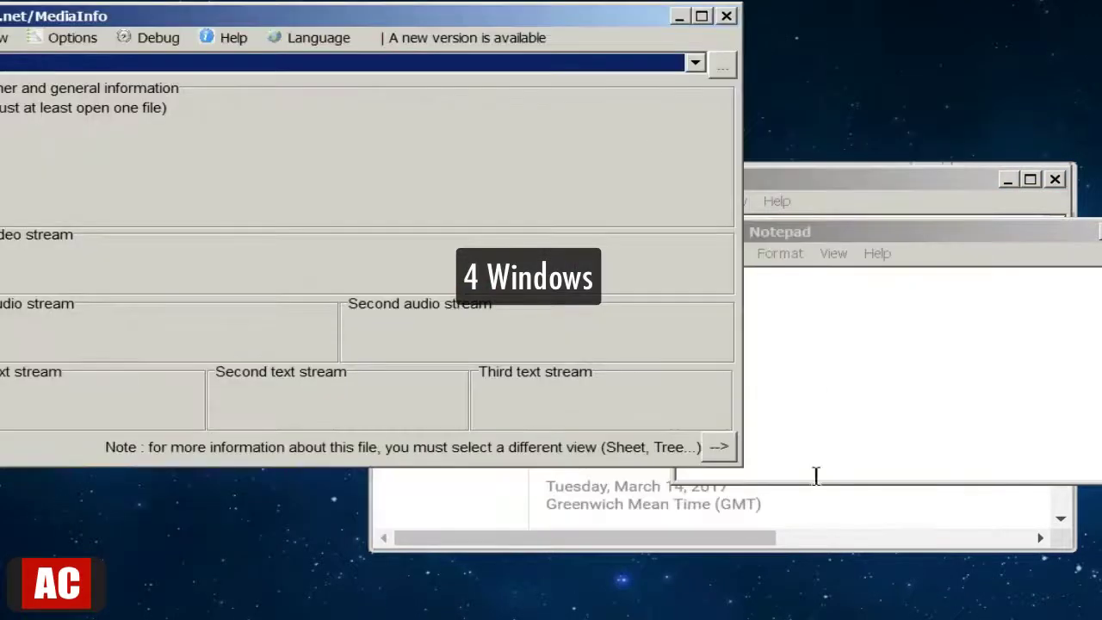
pyautogui.moveTo(747, 466); pyautogui.dragTo(600, 306)
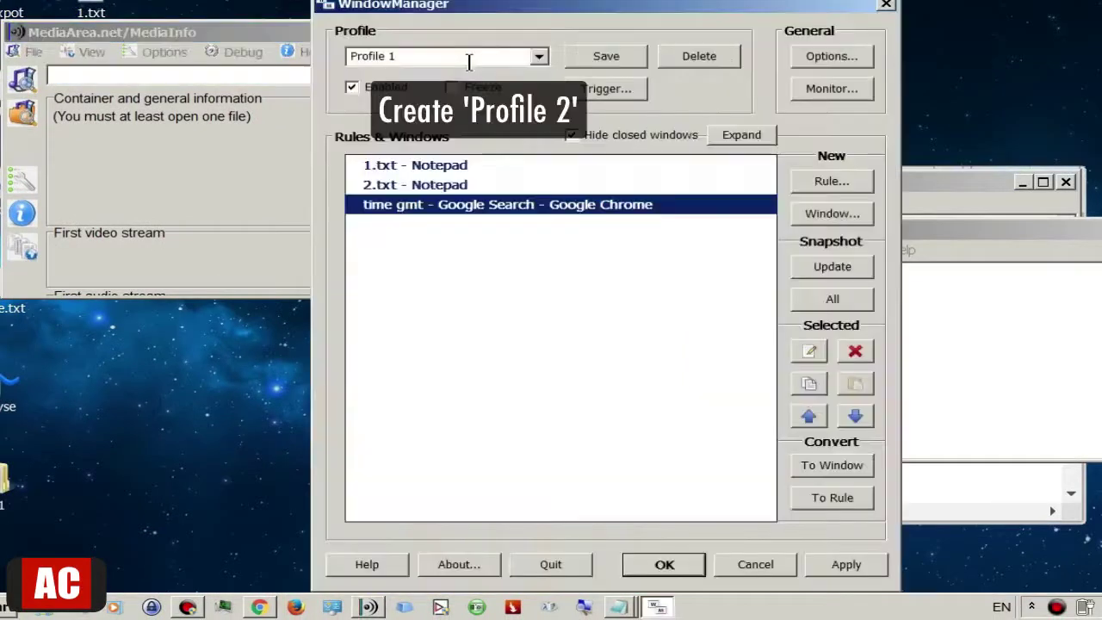
# Save a new profile named Profile 2 and switch back to Profile 1 to restore its window layout.
pyautogui.click(469, 63)
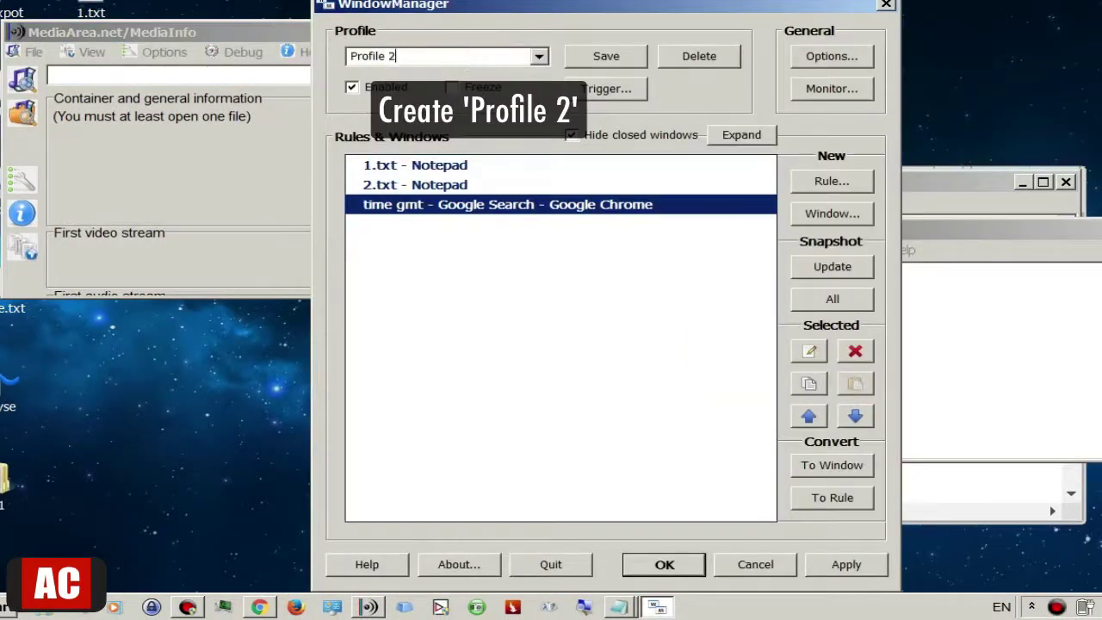
pyautogui.click(603, 60)
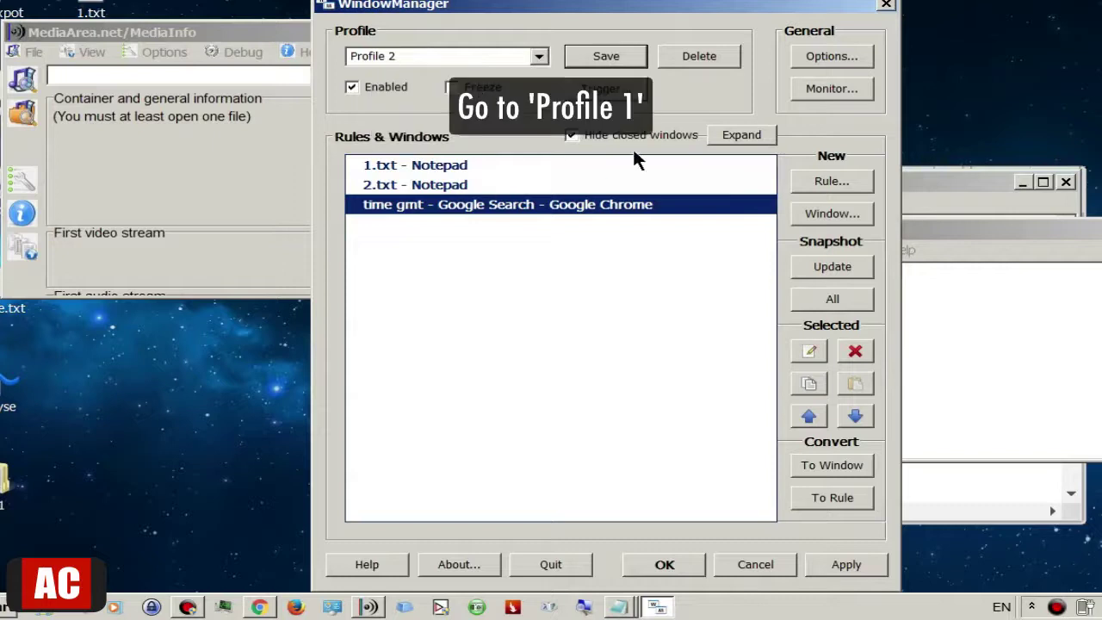
pyautogui.click(539, 56)
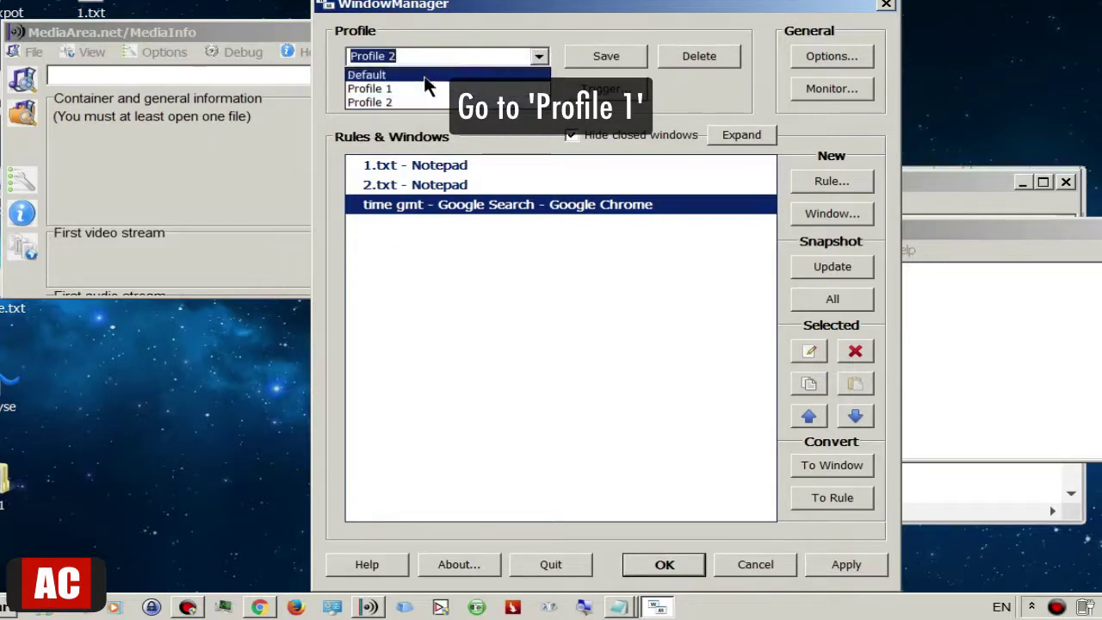
pyautogui.click(370, 89)
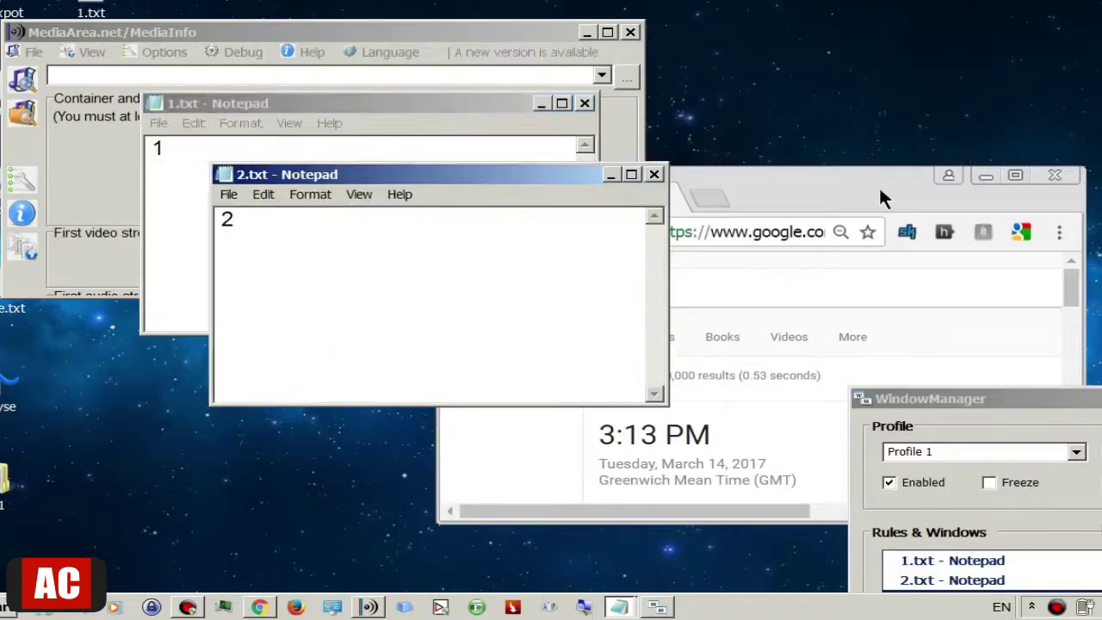
pyautogui.click(855, 191)
pyautogui.moveTo(905, 332); pyautogui.dragTo(672, 43)
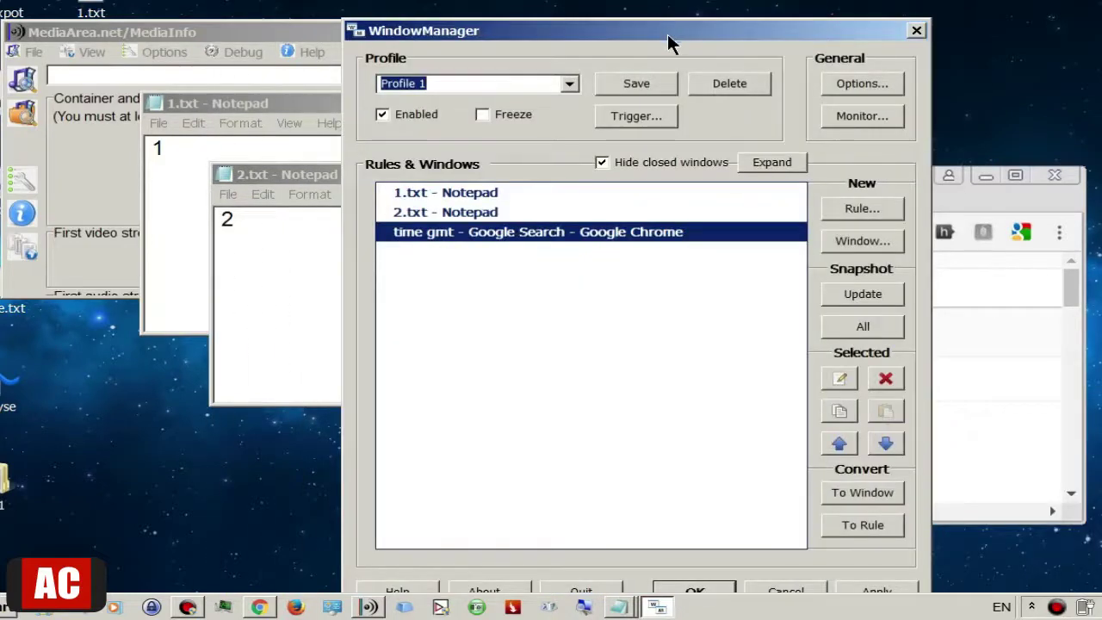
# Select Profile 2 and create a rule with default settings for the MediaArea.net/MediaInfo window from the window monitor.
pyautogui.click(571, 83)
pyautogui.click(437, 130)
pyautogui.click(856, 211)
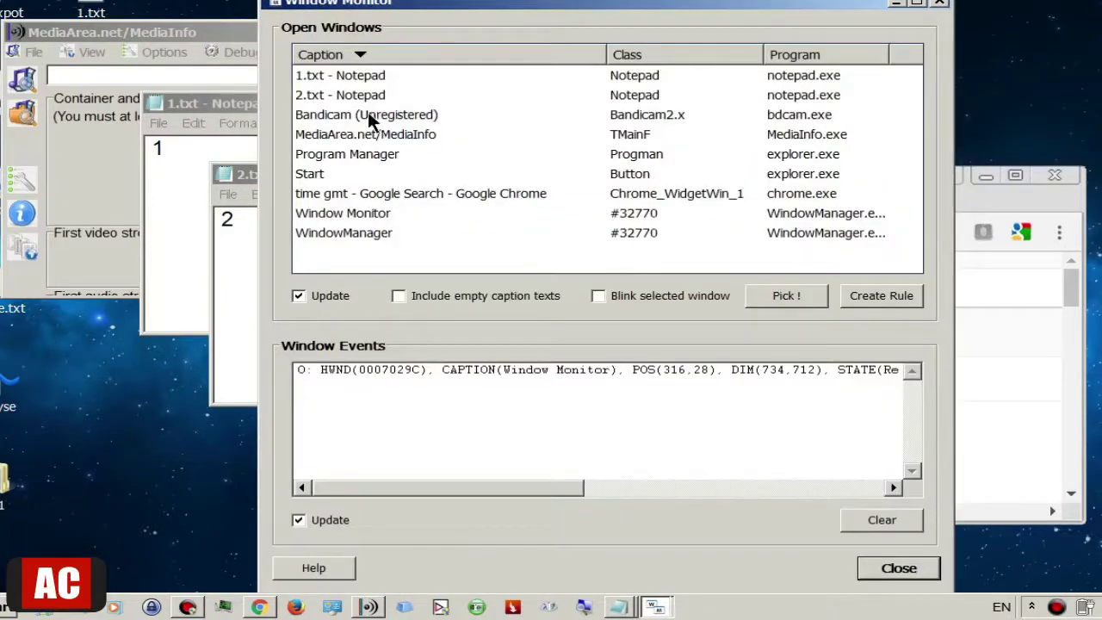
pyautogui.click(367, 136)
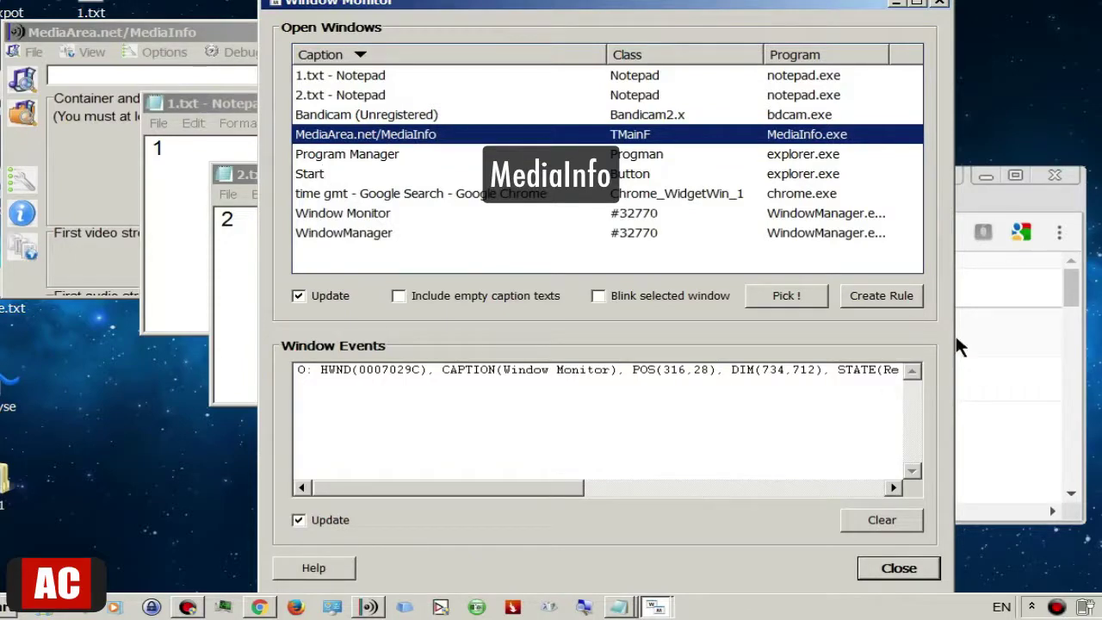
pyautogui.click(882, 295)
pyautogui.click(820, 482)
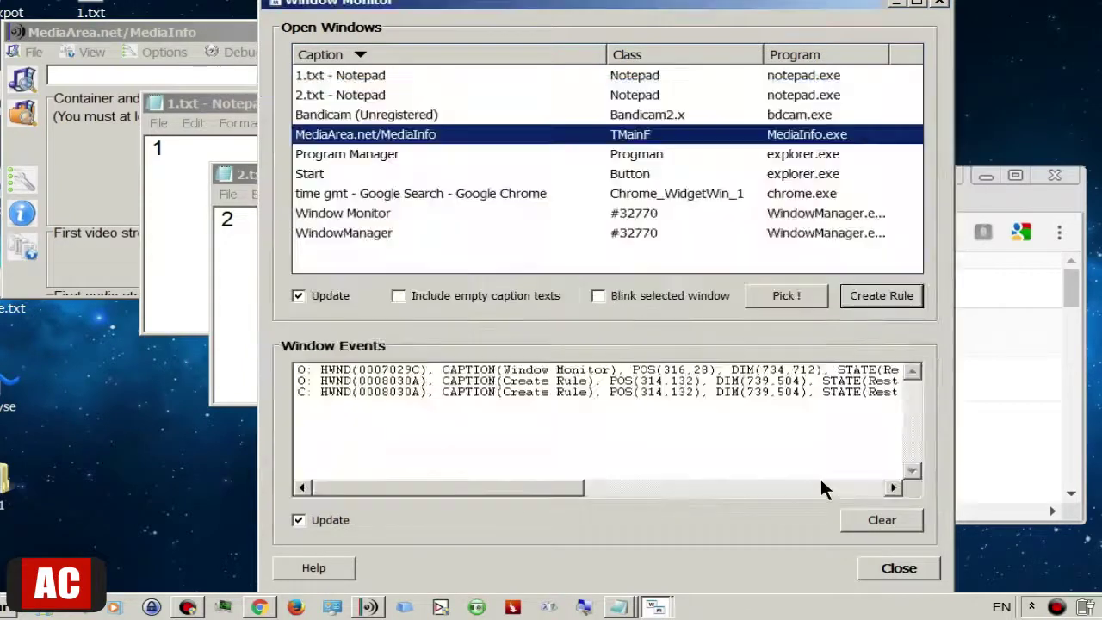
# Close the window monitor, apply the new MediaInfo rule to Profile 2 and close the WindowManager settings.
pyautogui.click(918, 574)
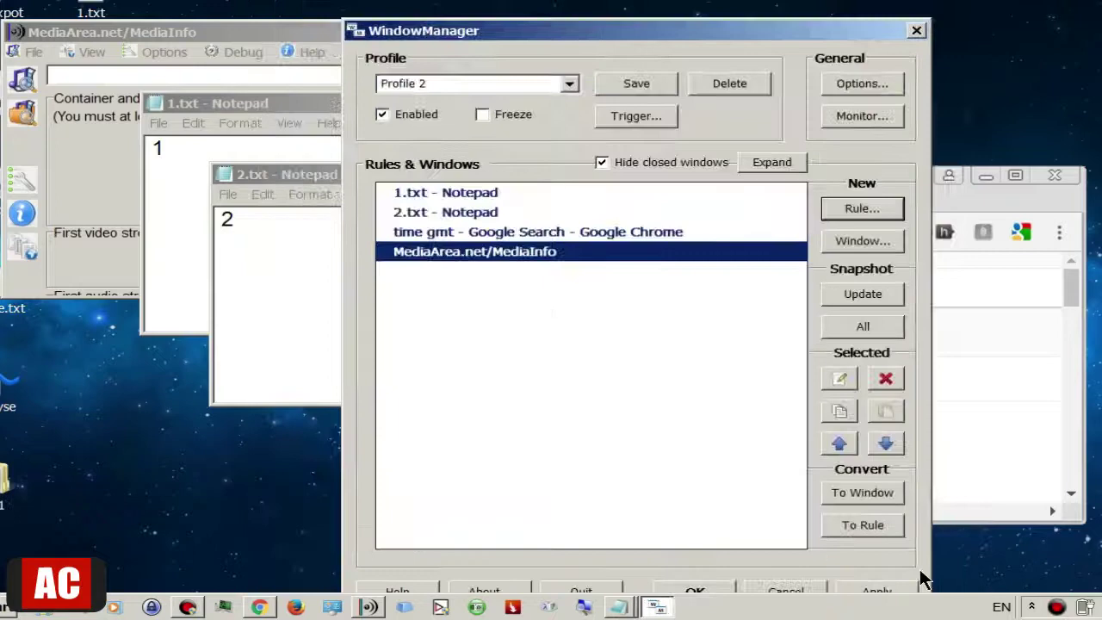
pyautogui.click(877, 593)
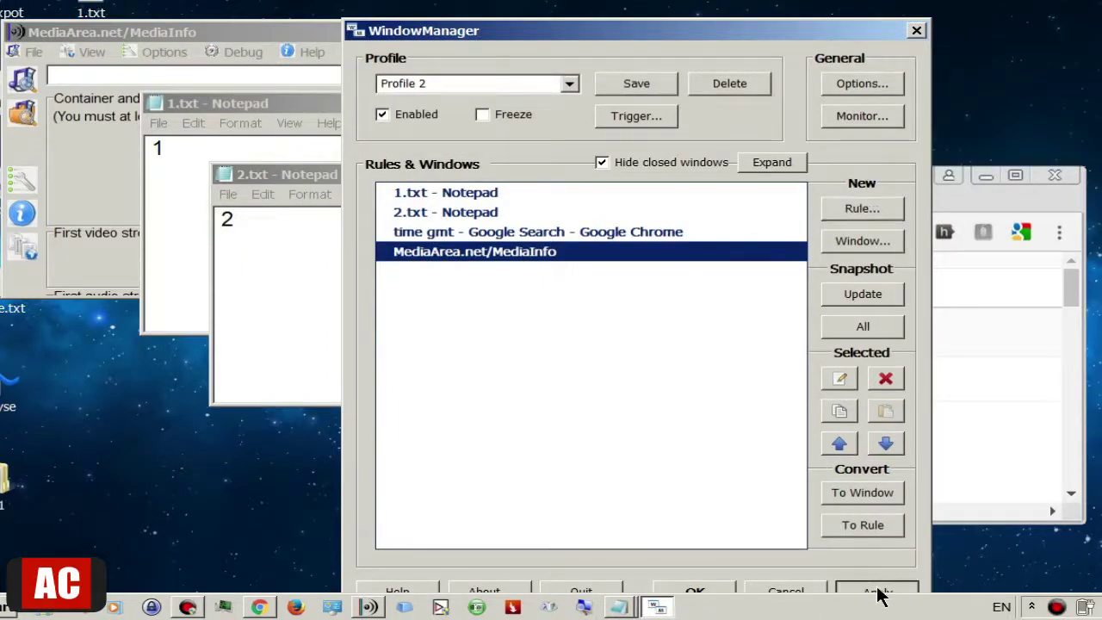
pyautogui.click(709, 591)
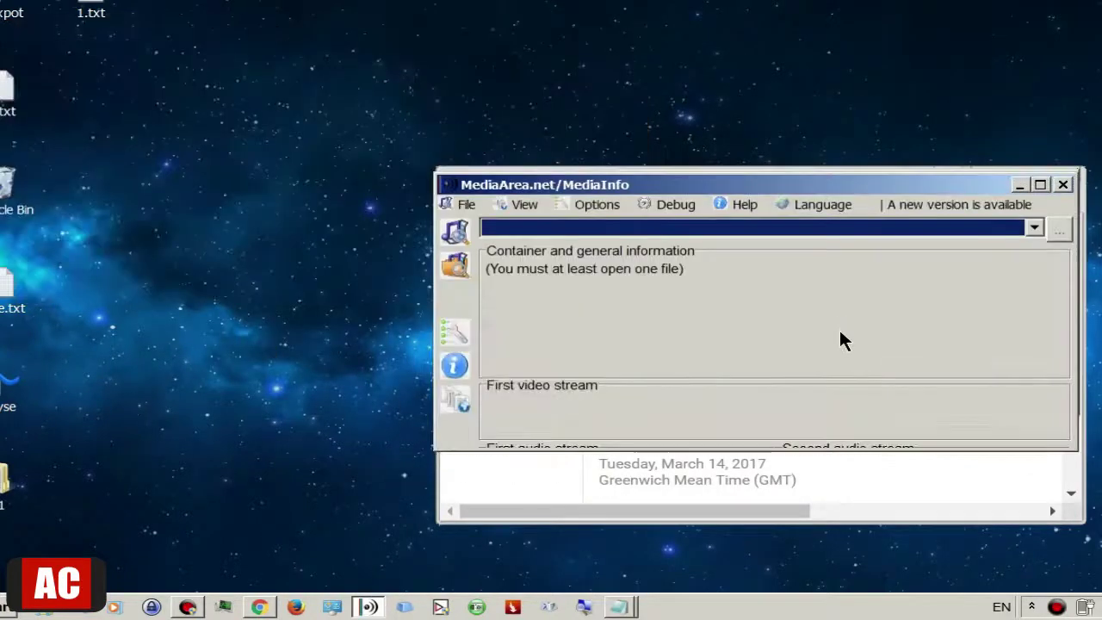
# Trigger Profile 1 with the MediaInfo window out of place, and switch to Profile 2 in the WindowManager settings to restore all four windows.
pyautogui.hotkey('ctrl', 'shift', 'p')
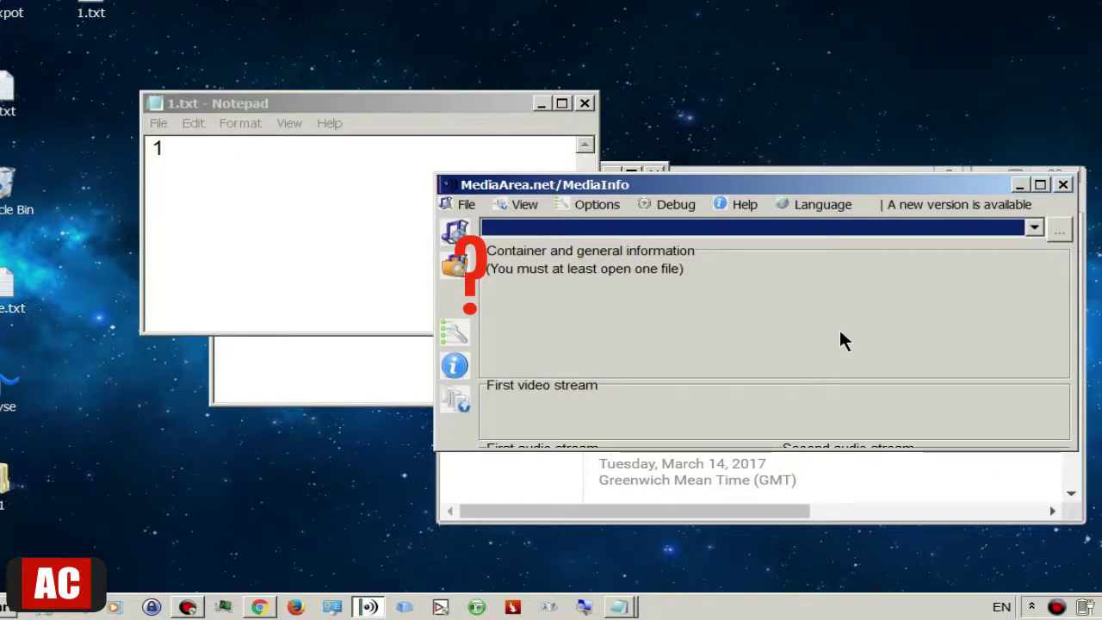
pyautogui.click(1032, 607)
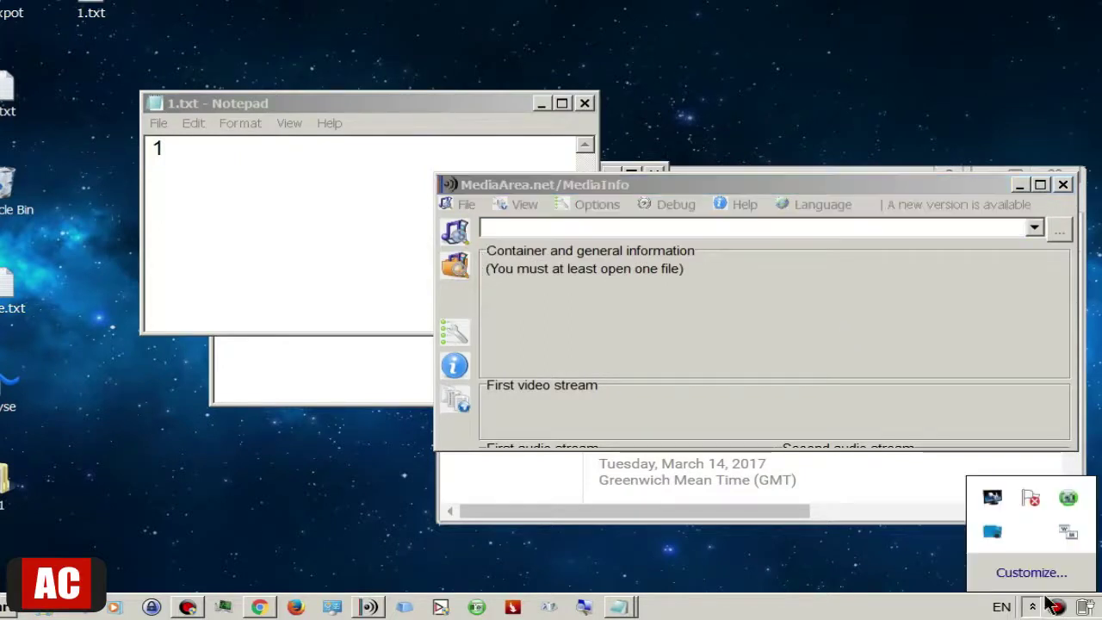
pyautogui.click(1073, 532)
pyautogui.click(539, 56)
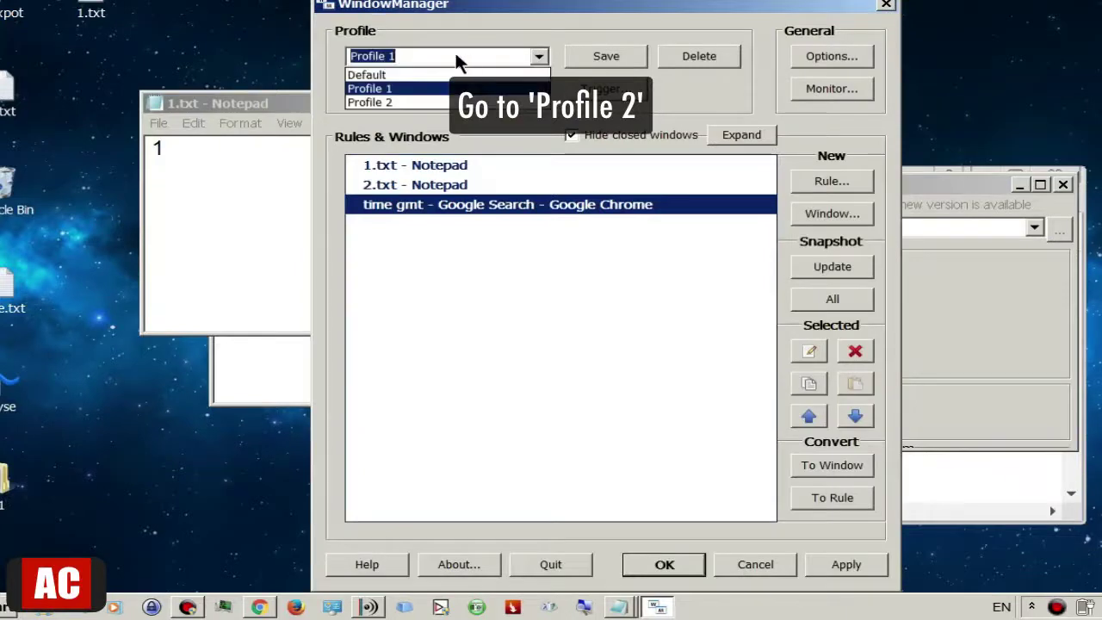
pyautogui.click(440, 101)
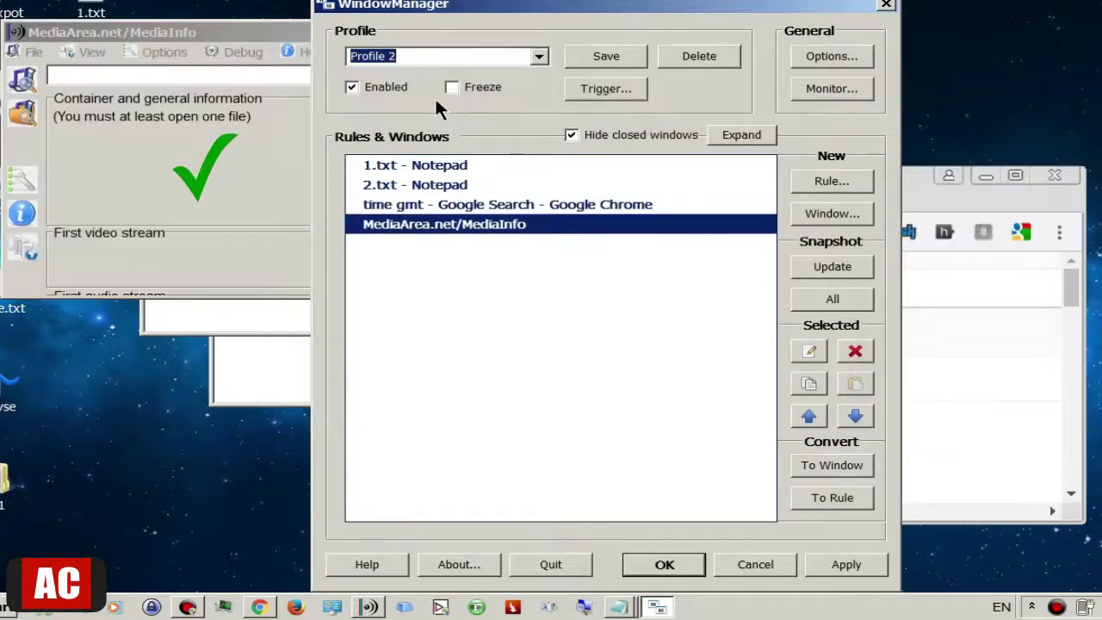
# Switch to Profile 1 and back to Profile 2 to compare their rule lists.
pyautogui.press('Up')
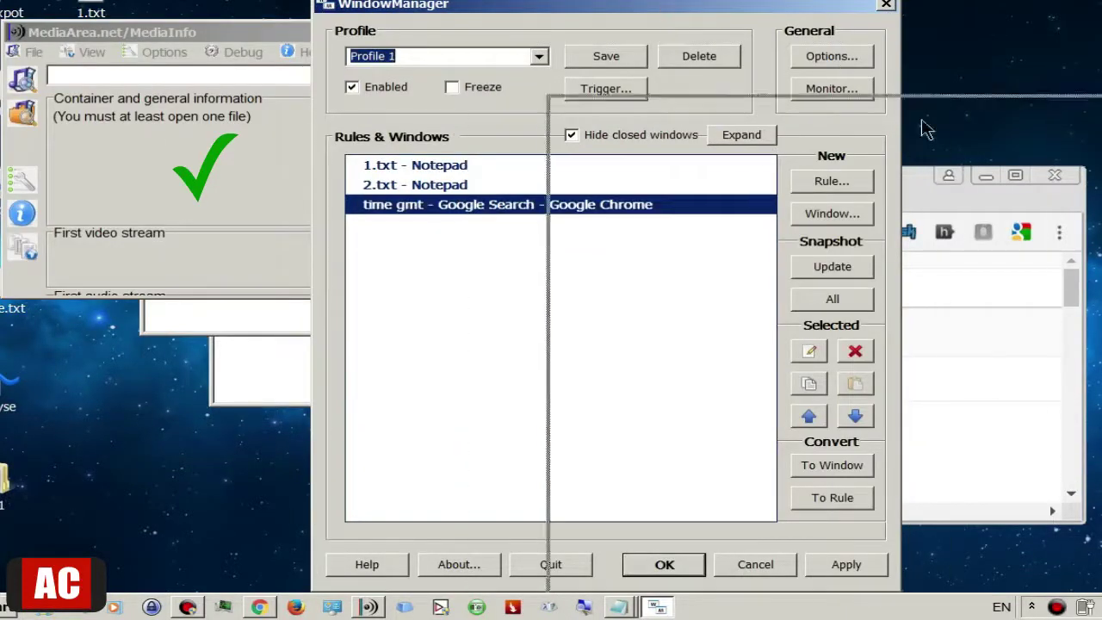
pyautogui.moveTo(743, 52); pyautogui.dragTo(696, 45)
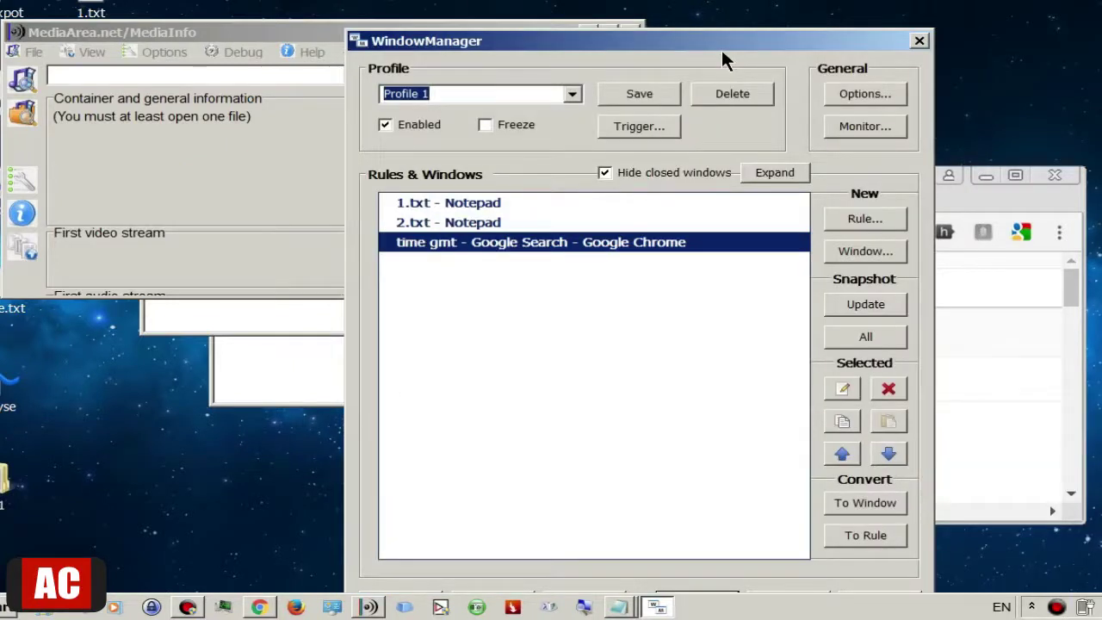
pyautogui.click(572, 94)
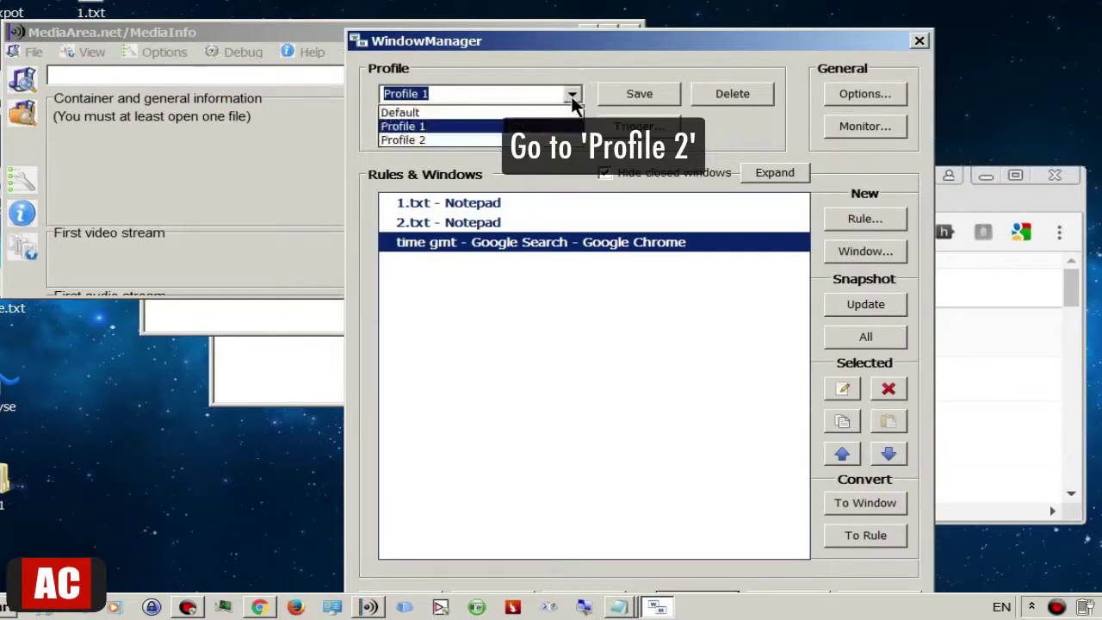
pyautogui.click(501, 139)
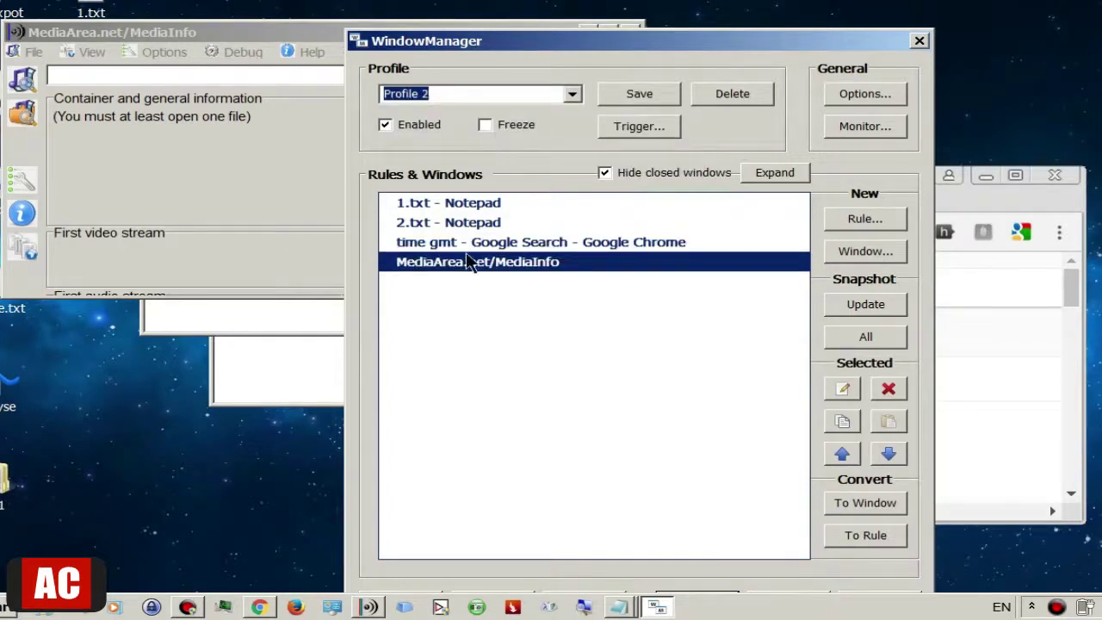
# Set Profile 2's hot-key trigger to Ctrl + Shift + W, apply the change and close the WindowManager settings.
pyautogui.click(646, 129)
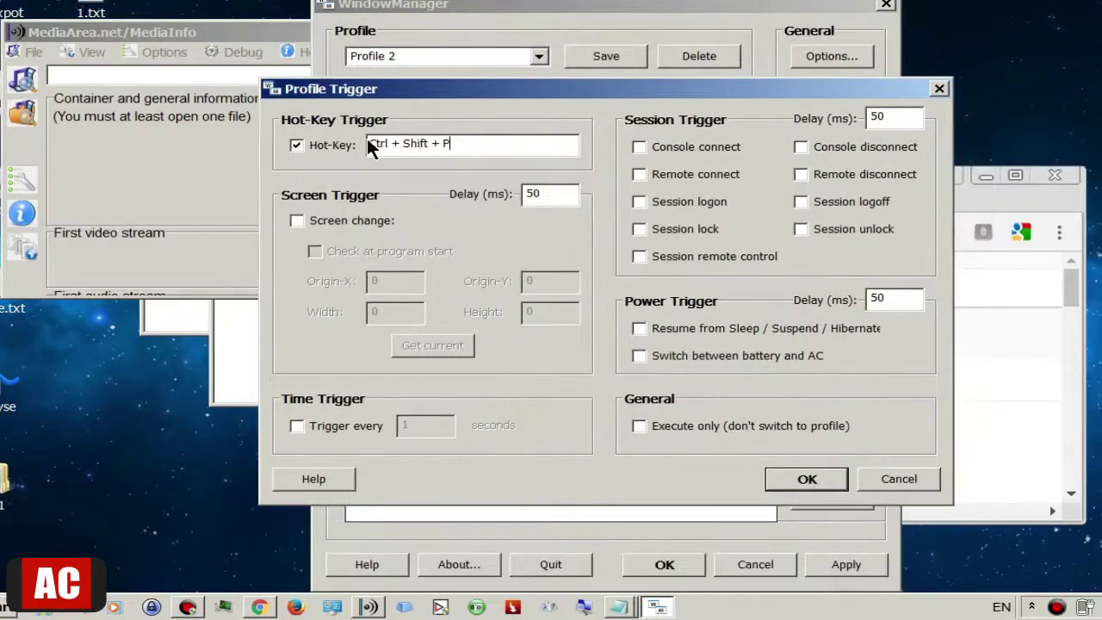
pyautogui.click(331, 142)
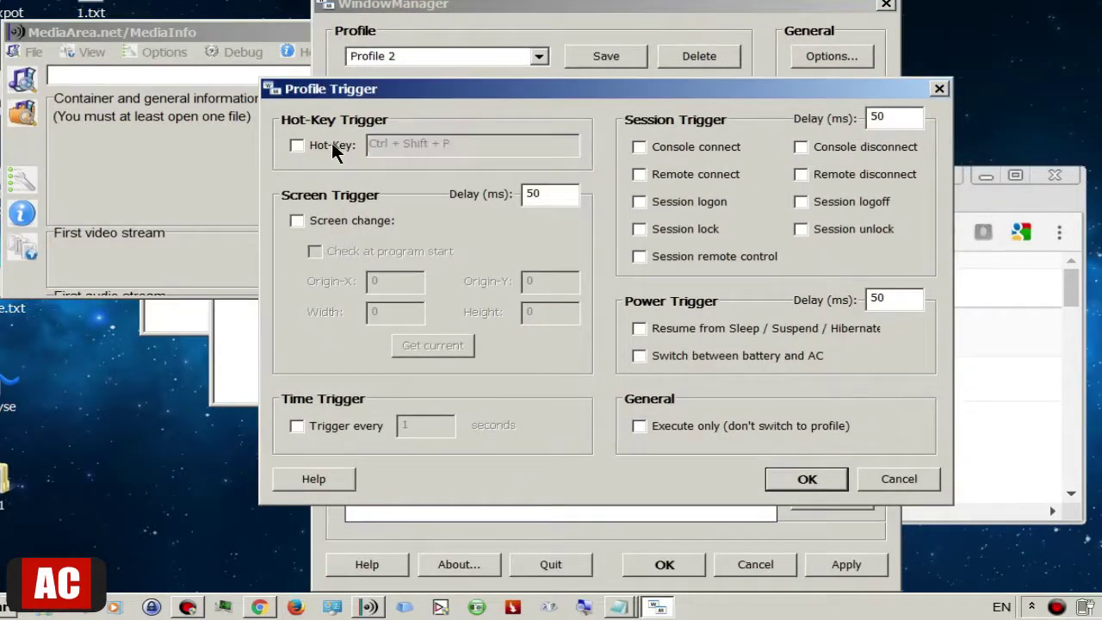
pyautogui.click(332, 142)
pyautogui.press('ctrl')
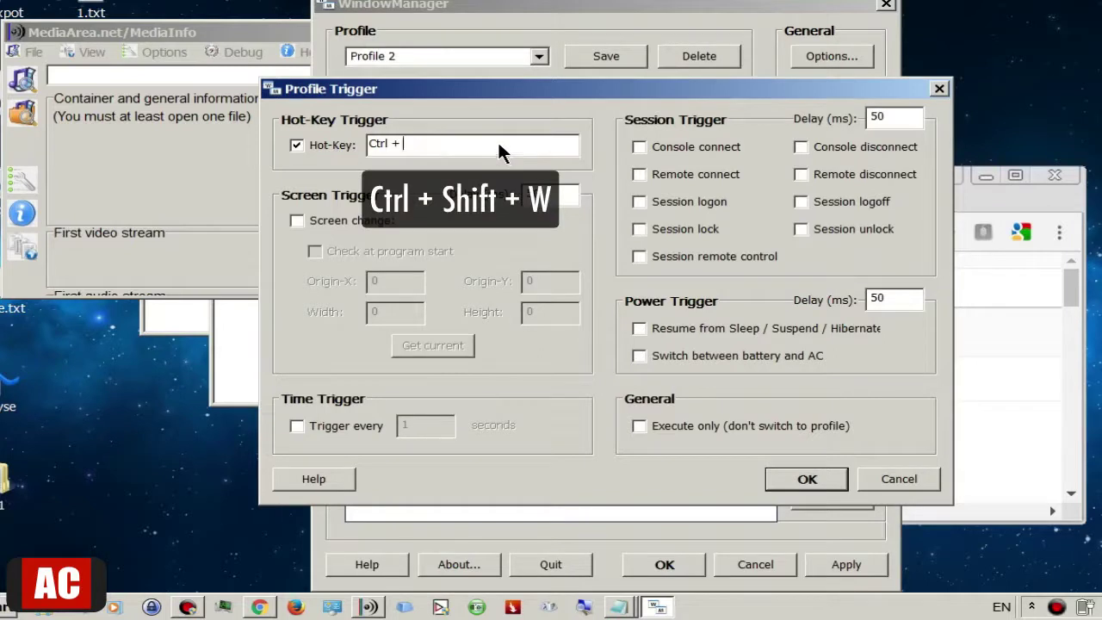
pyautogui.hotkey('ctrl', 'shift', 'w')
pyautogui.click(796, 480)
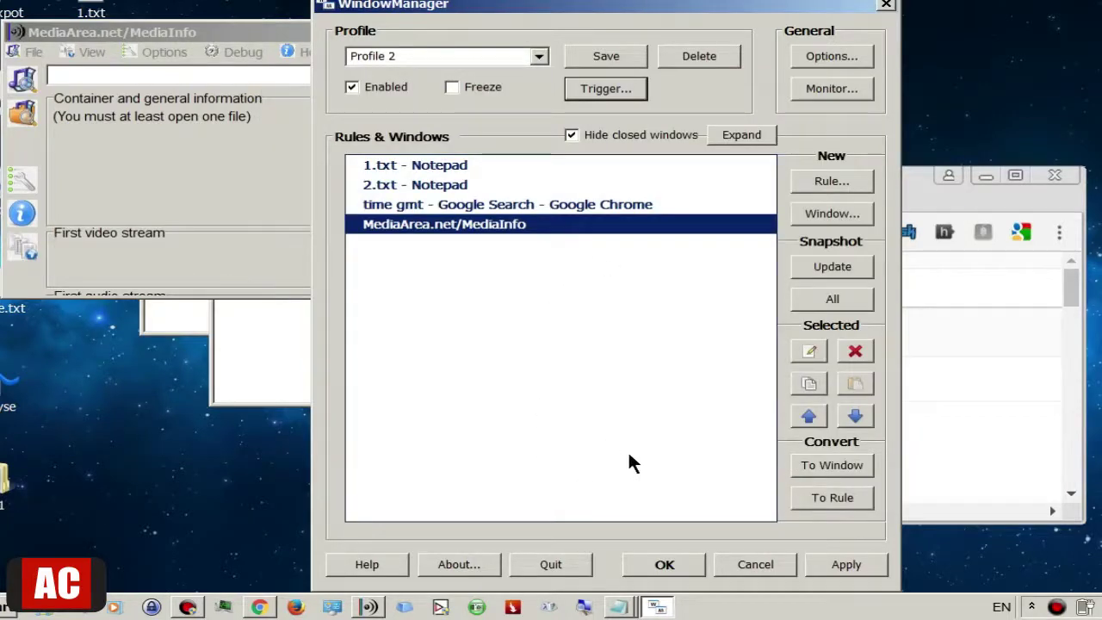
pyautogui.click(848, 563)
pyautogui.click(664, 569)
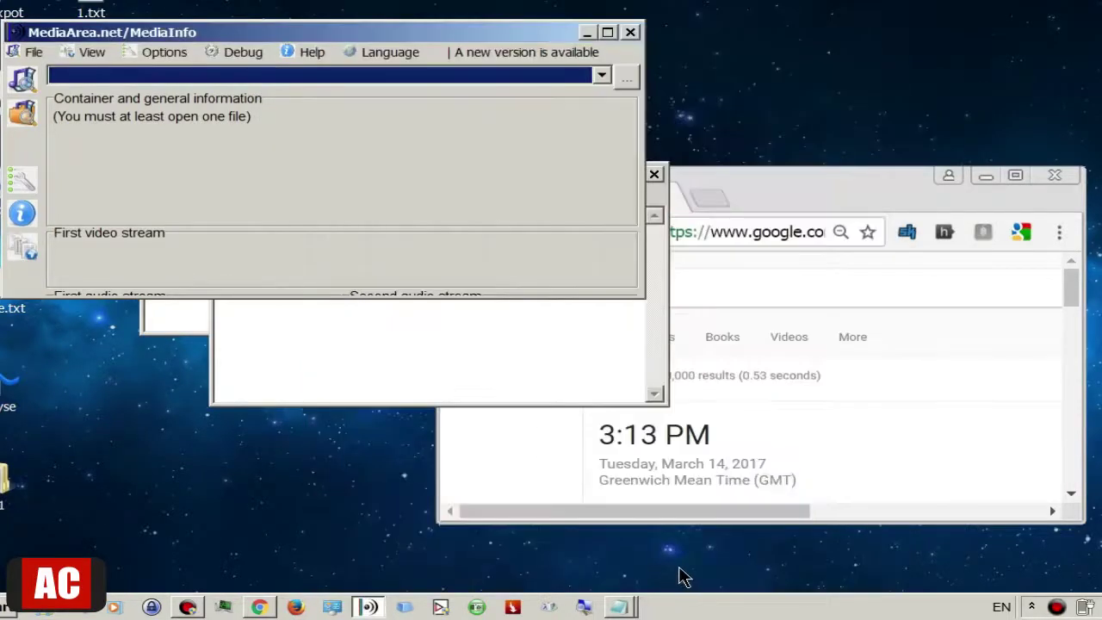
# Move the MediaInfo, 2.txt and 1.txt windows over the Chrome window and trigger Profile 2 by its hot-key to restore the layout.
pyautogui.moveTo(464, 37); pyautogui.dragTo(896, 190)
pyautogui.moveTo(352, 181); pyautogui.dragTo(765, 196)
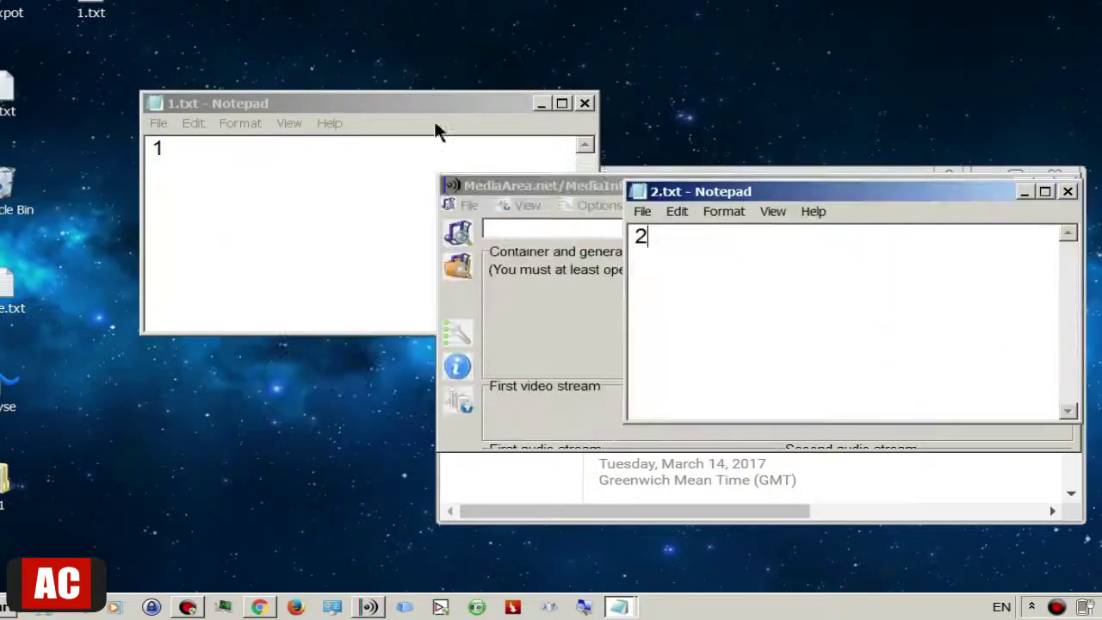
pyautogui.moveTo(894, 196); pyautogui.dragTo(861, 196)
pyautogui.hotkey('ctrl', 'shift', 'w')
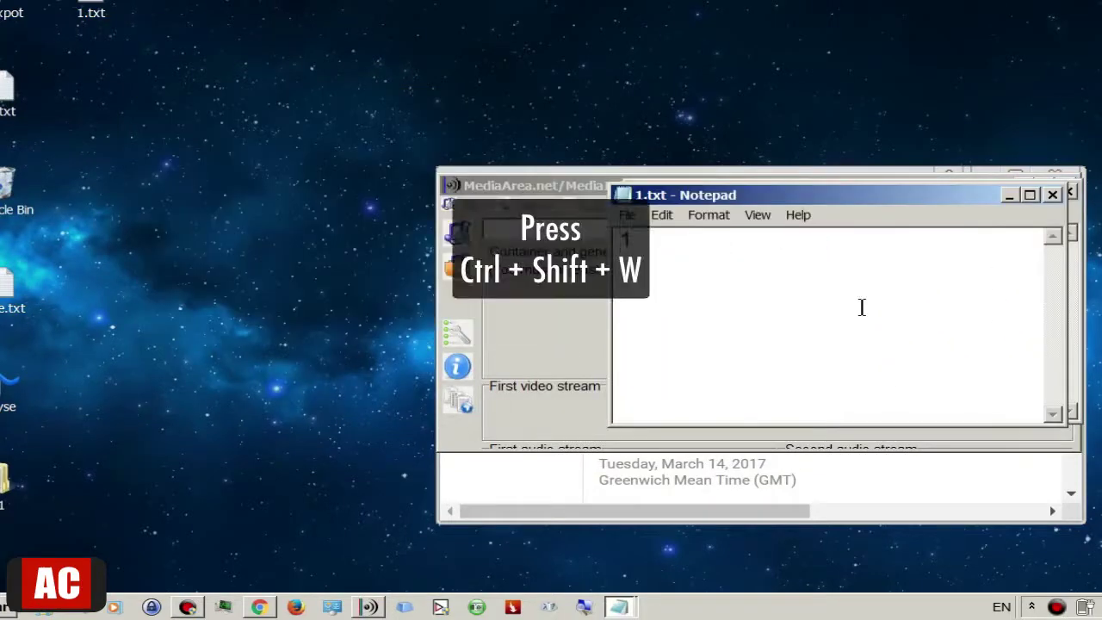
pyautogui.hotkey('ctrl', 'shift', 'w')
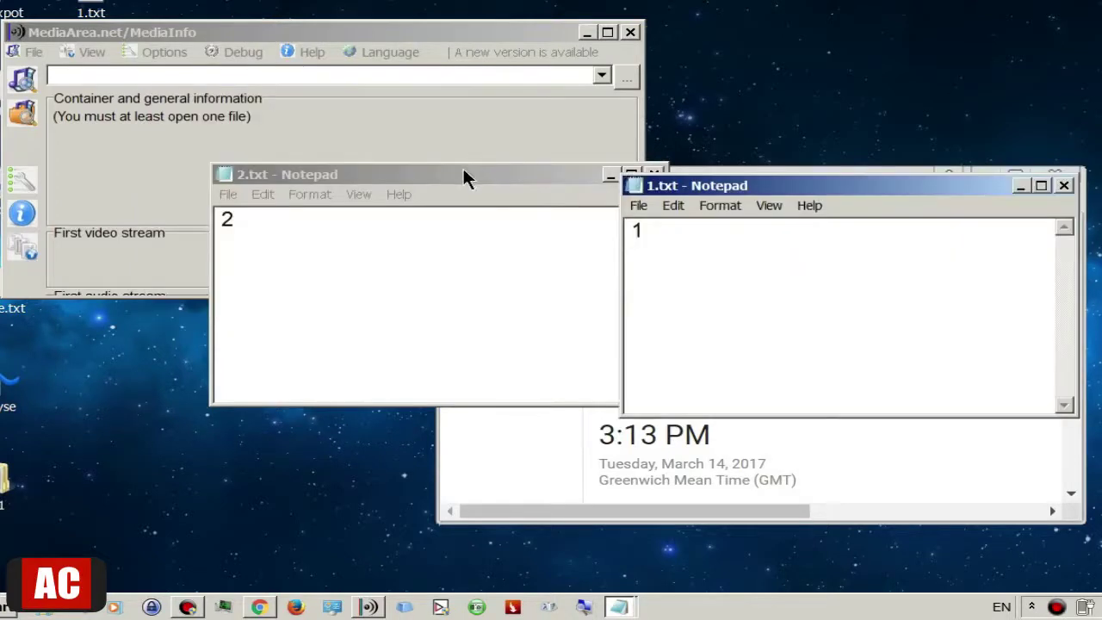
# Move the Notepad and MediaInfo windows out of place again and trigger Profile 1 by its hot-key to test its layout.
pyautogui.moveTo(465, 175); pyautogui.dragTo(822, 173)
pyautogui.click(388, 89)
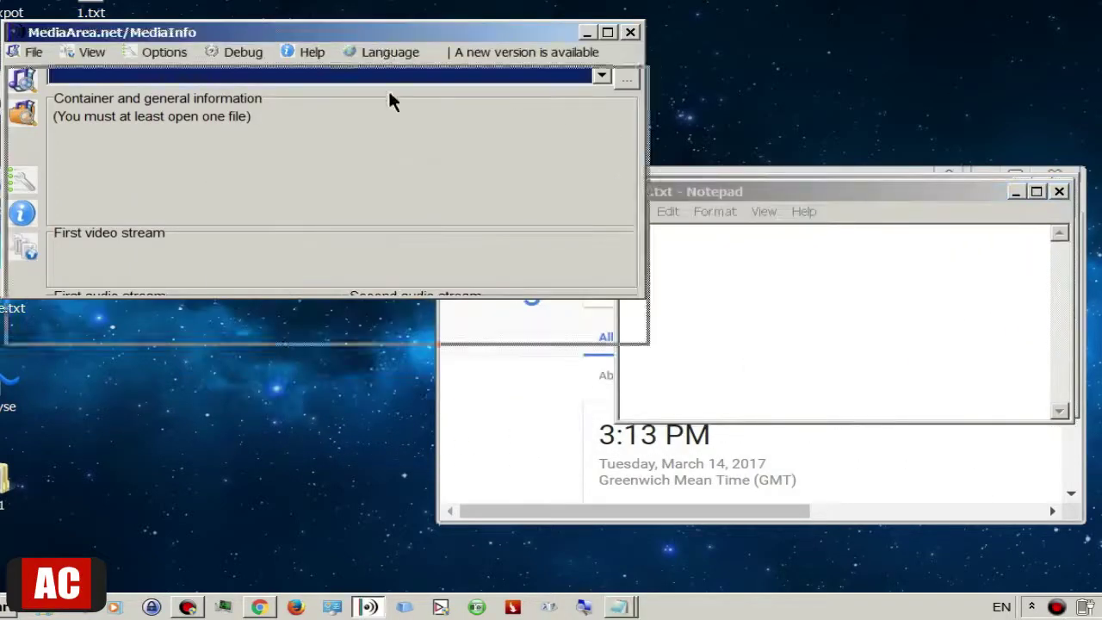
pyautogui.moveTo(382, 29); pyautogui.dragTo(808, 185)
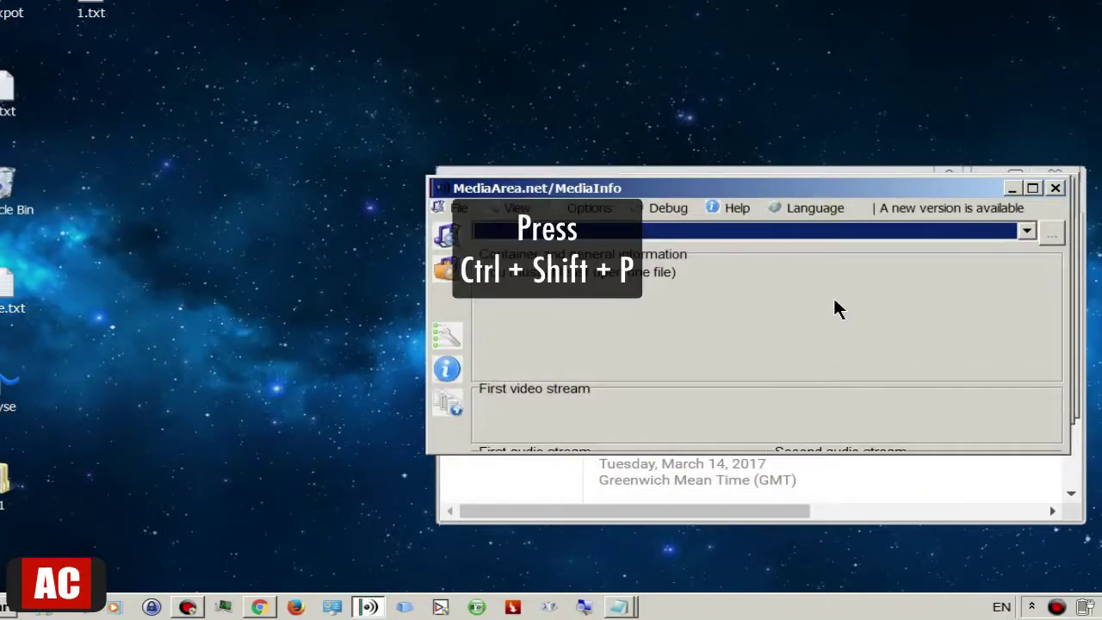
pyautogui.hotkey('ctrl', 'shift', 'p')
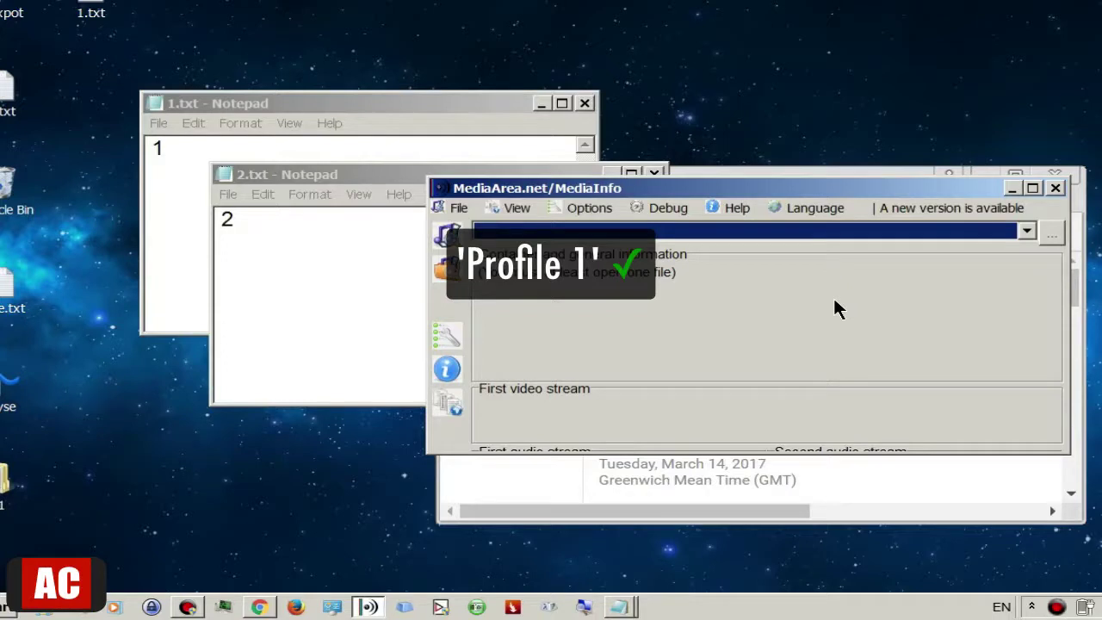
# Open the WindowManager settings and switch from Profile 1 to Profile 2.
pyautogui.click(1032, 607)
pyautogui.click(1068, 532)
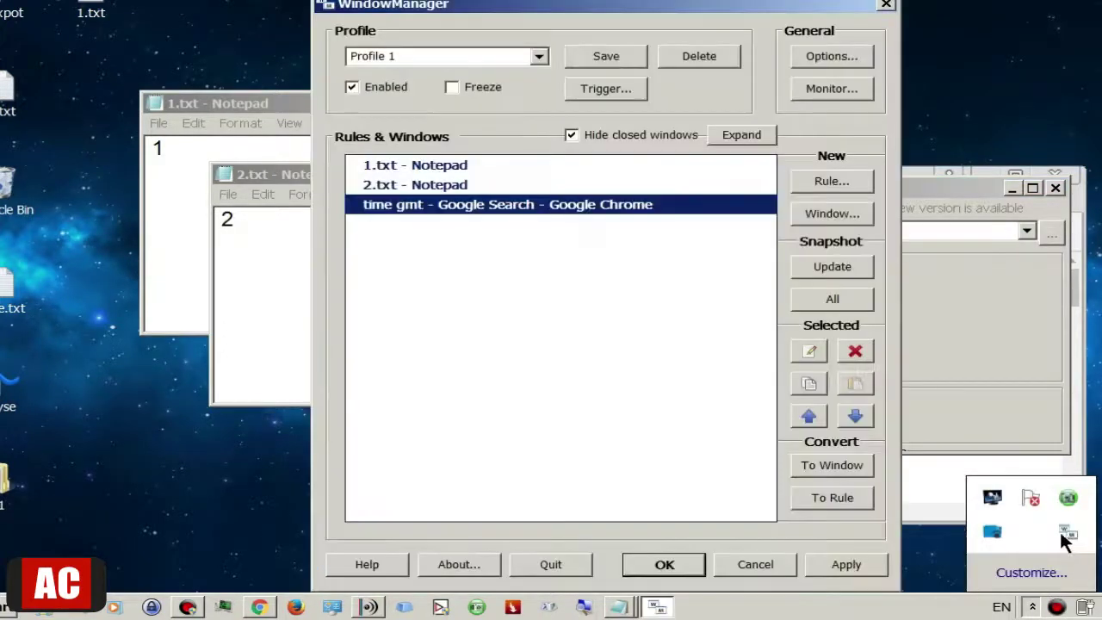
pyautogui.click(539, 56)
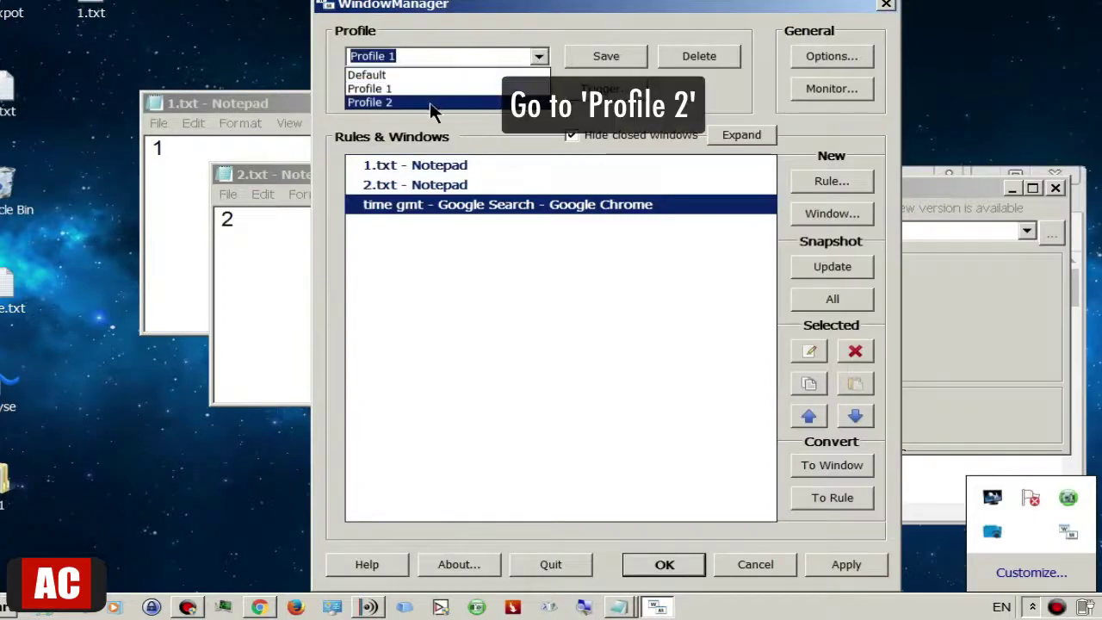
pyautogui.click(430, 103)
# Shrink the MediaInfo window and place it in the lower-right part of the desktop, below the Chrome search box.
pyautogui.moveTo(183, 86); pyautogui.dragTo(625, 110)
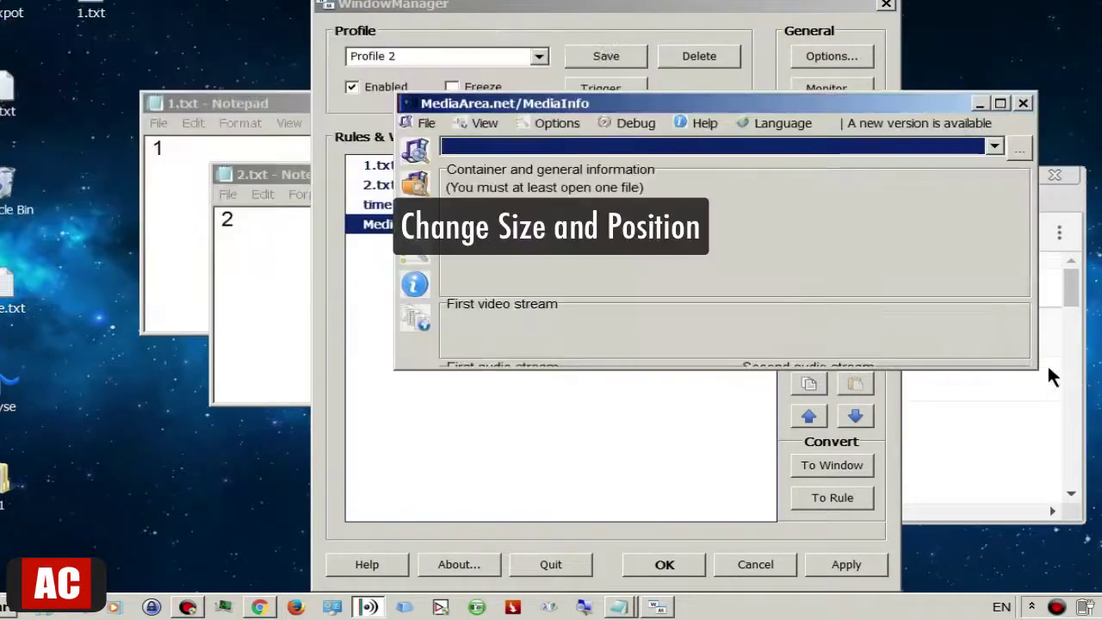
pyautogui.moveTo(1038, 366); pyautogui.dragTo(964, 312)
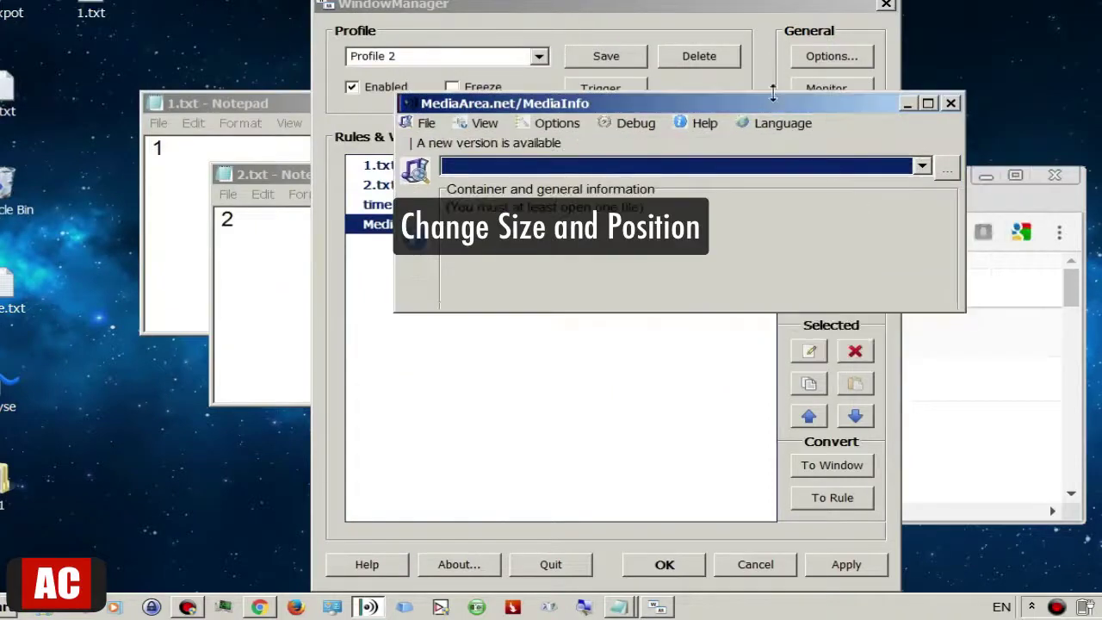
pyautogui.moveTo(994, 349); pyautogui.dragTo(902, 375)
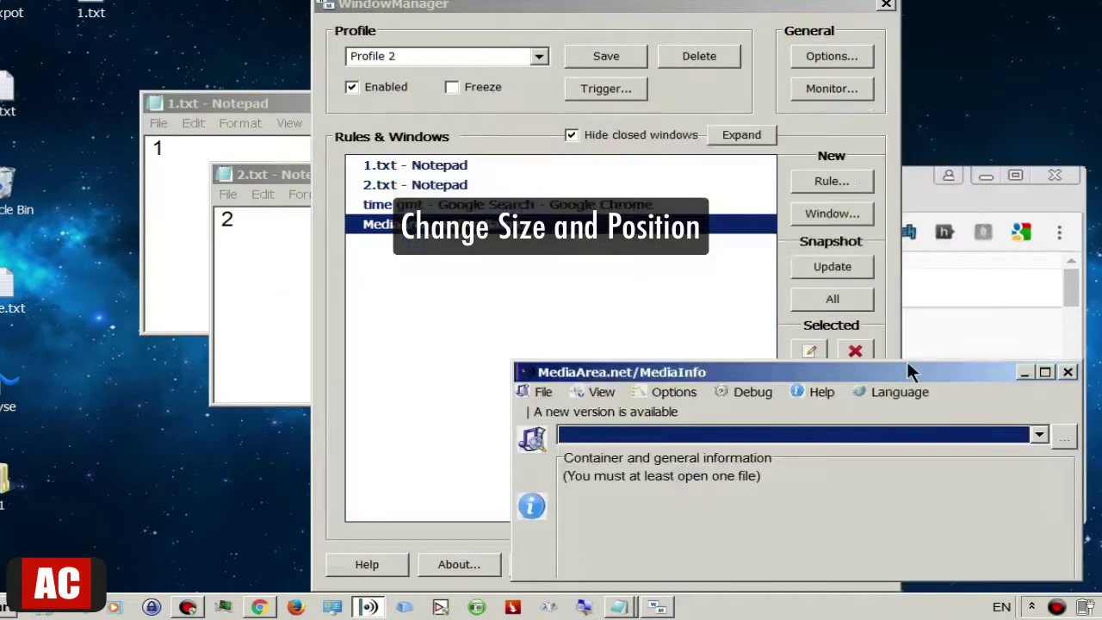
# Shrink the 1.txt Notepad window and stack the 2.txt and 1.txt windows above MediaInfo along the desktop's right edge.
pyautogui.click(280, 176)
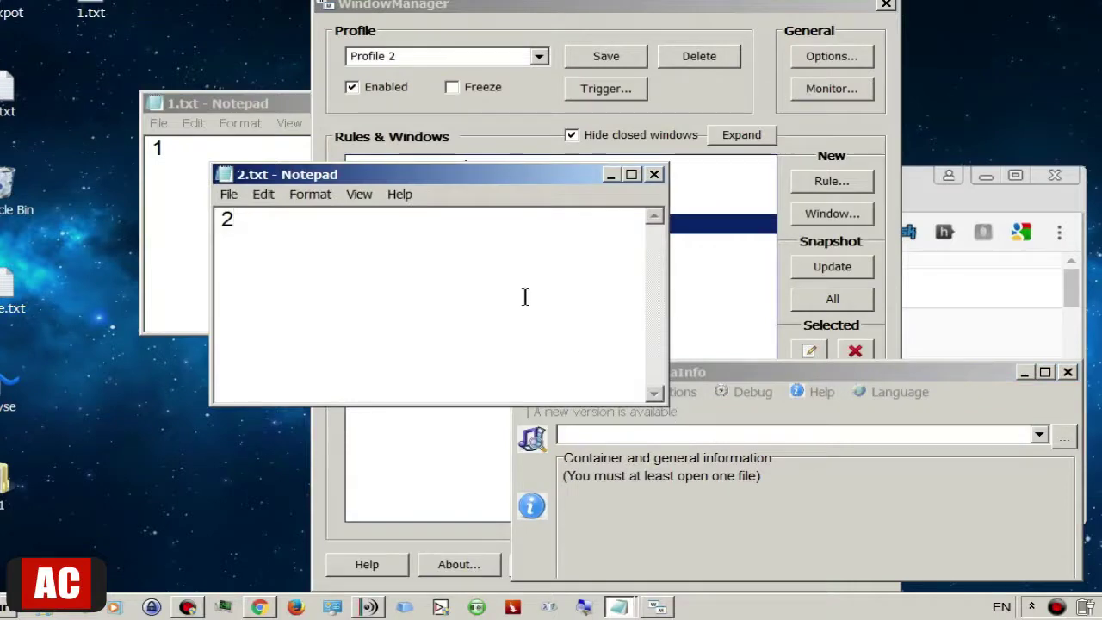
pyautogui.moveTo(573, 164); pyautogui.dragTo(1081, 259)
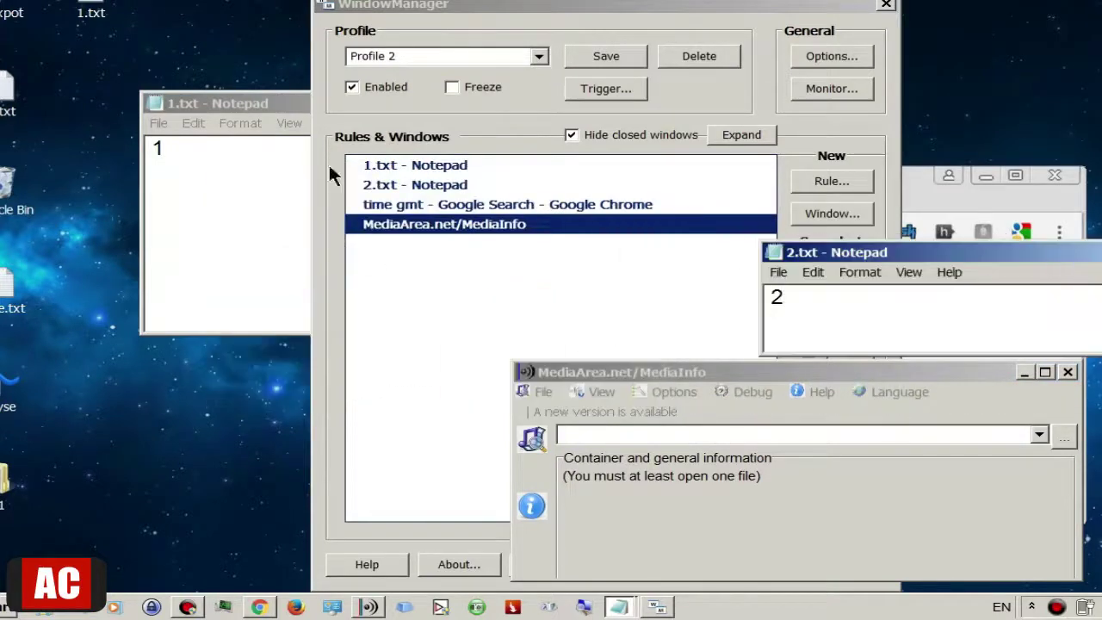
pyautogui.click(302, 168)
pyautogui.moveTo(595, 330); pyautogui.dragTo(506, 218)
pyautogui.moveTo(359, 104); pyautogui.dragTo(1028, 116)
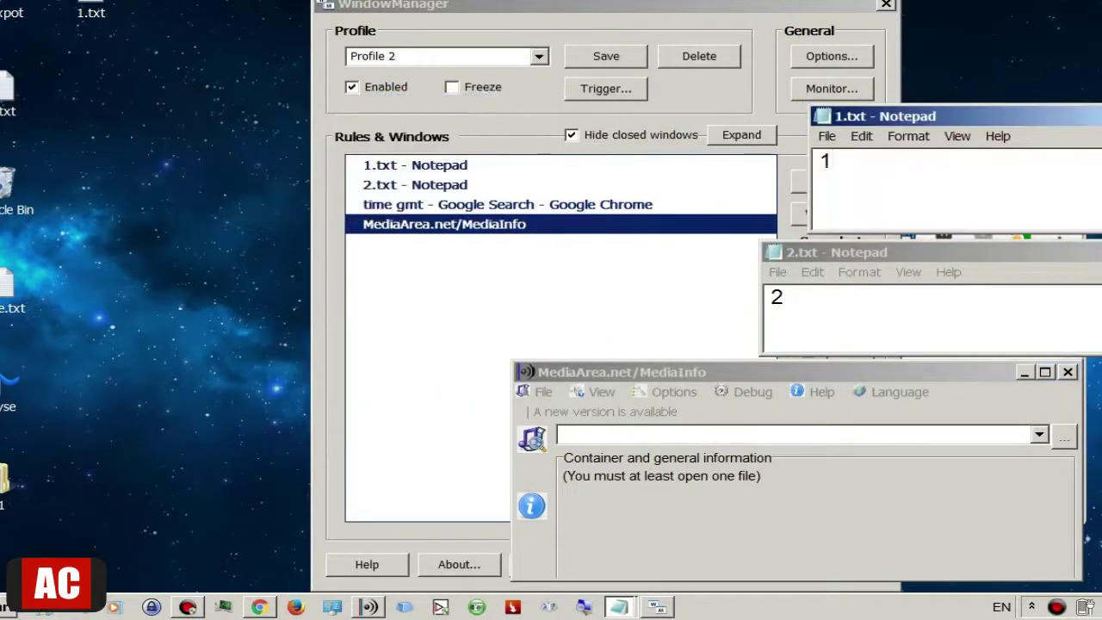
# Save Profile 2 with the new window layout, apply the change and close the WindowManager settings.
pyautogui.click(602, 55)
pyautogui.click(846, 564)
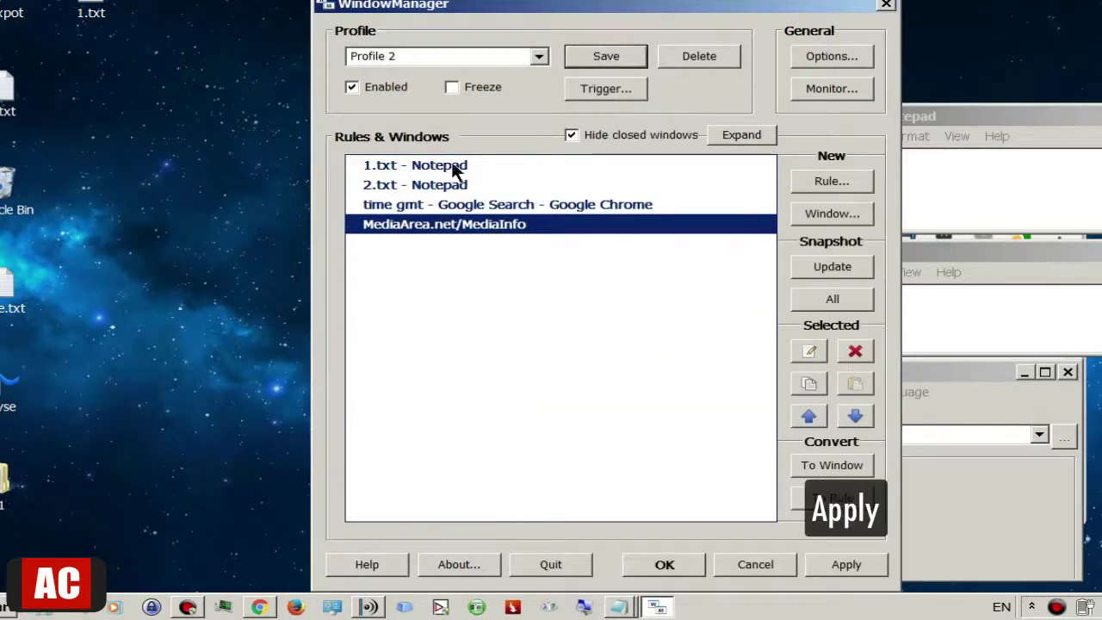
pyautogui.click(685, 568)
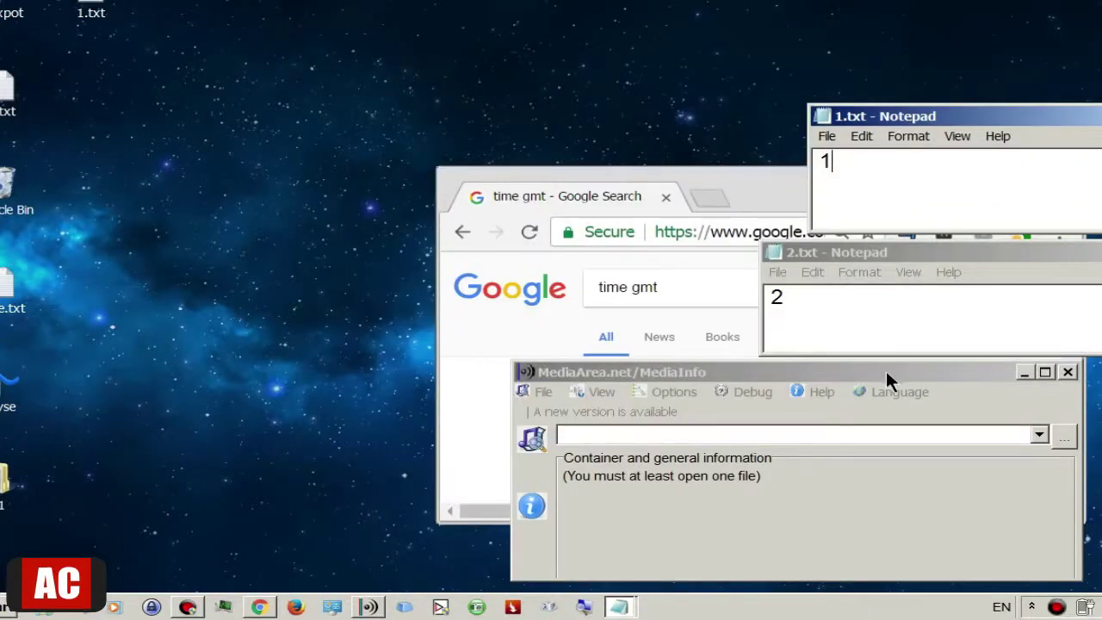
# Move the MediaInfo, Notepad and Chrome windows out of place and trigger Profile 2 with Ctrl + Shift + W to restore its layout.
pyautogui.moveTo(890, 379); pyautogui.dragTo(353, 51)
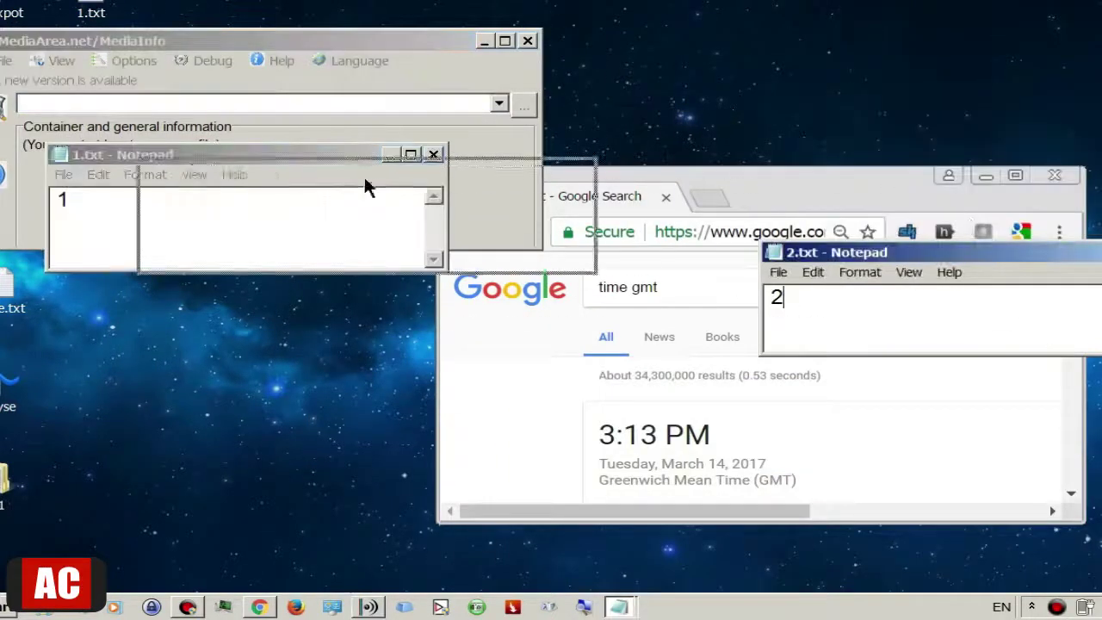
pyautogui.moveTo(365, 188); pyautogui.dragTo(365, 187)
pyautogui.moveTo(883, 181); pyautogui.dragTo(330, 54)
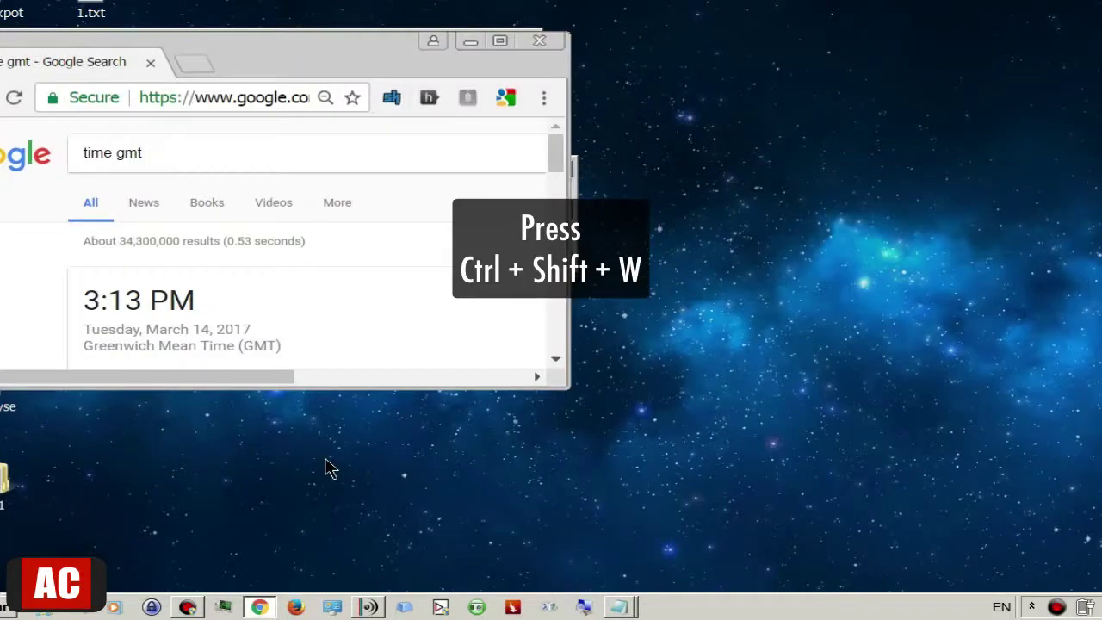
pyautogui.hotkey('ctrl', 'shift', 'w')
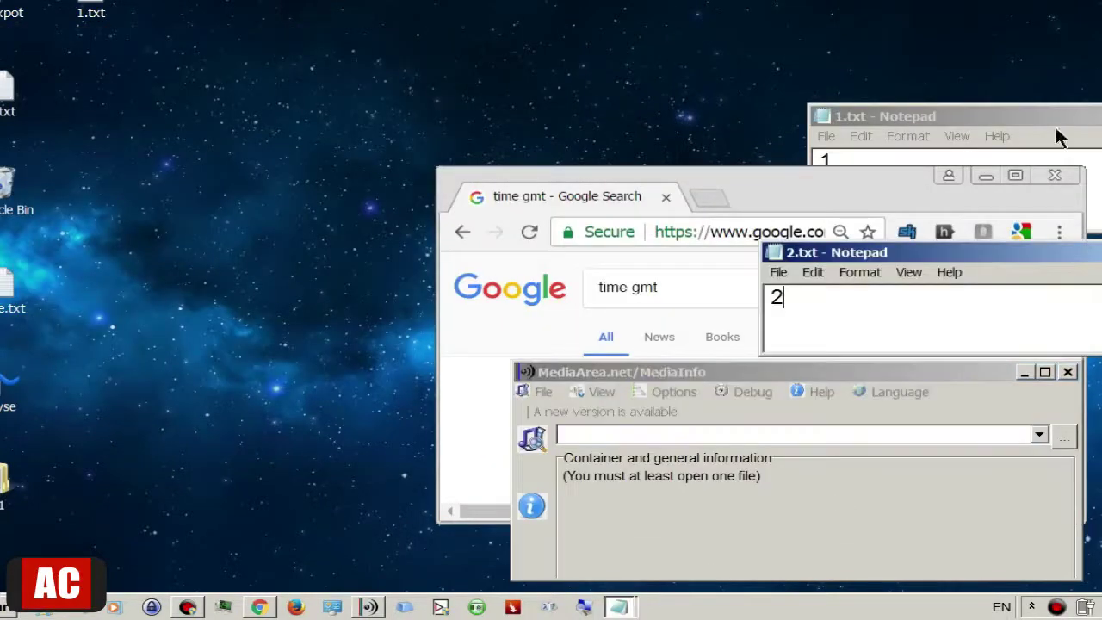
pyautogui.click(746, 186)
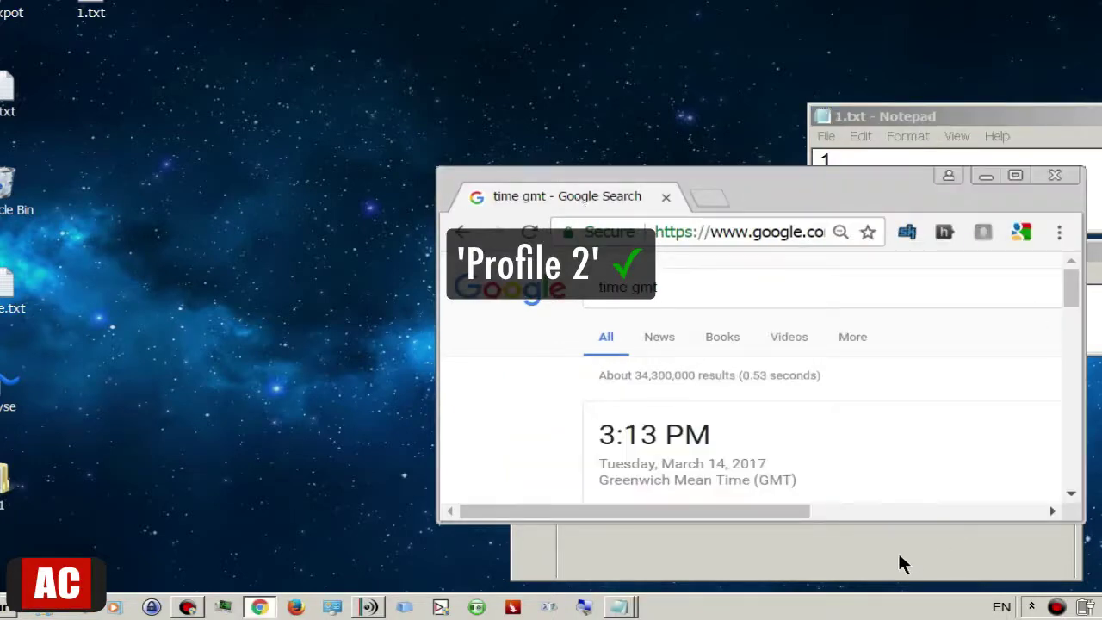
# Return to Profile 1 in the WindowManager settings and back up the configuration to Local Disk (E:) as WindowManager.DeskSoftConfig.
pyautogui.hotkey('ctrl', 'alt', 'w')
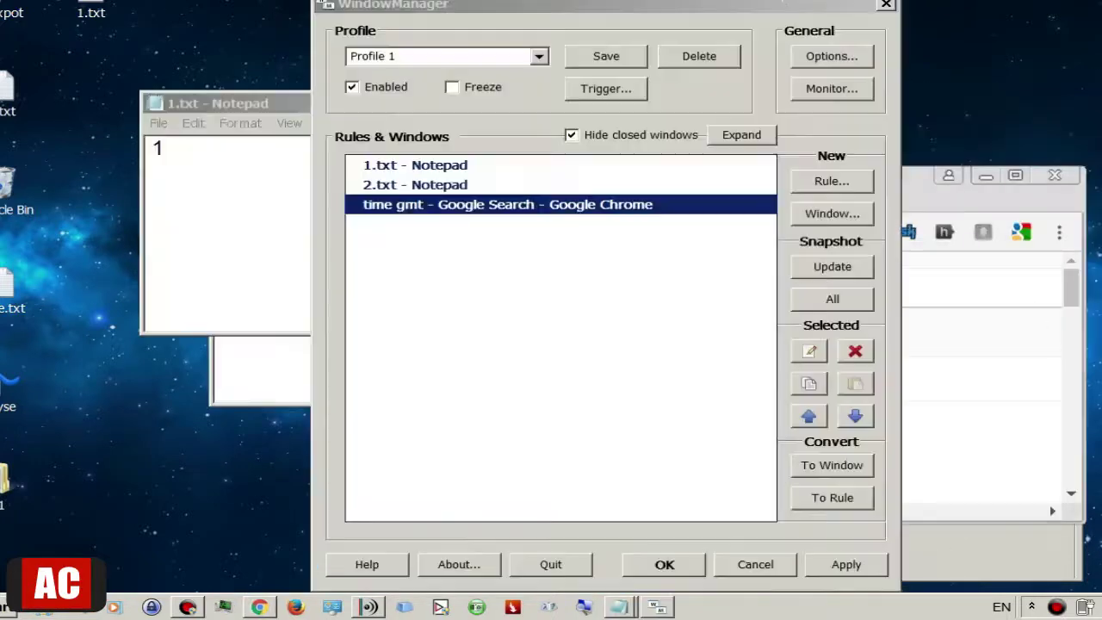
pyautogui.click(476, 567)
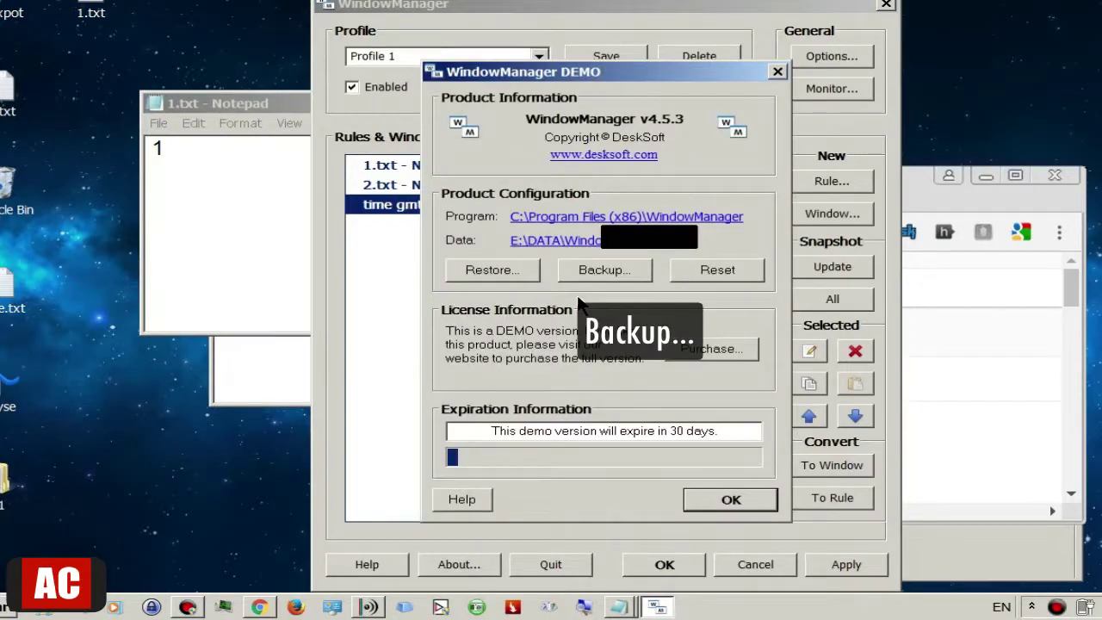
pyautogui.click(613, 268)
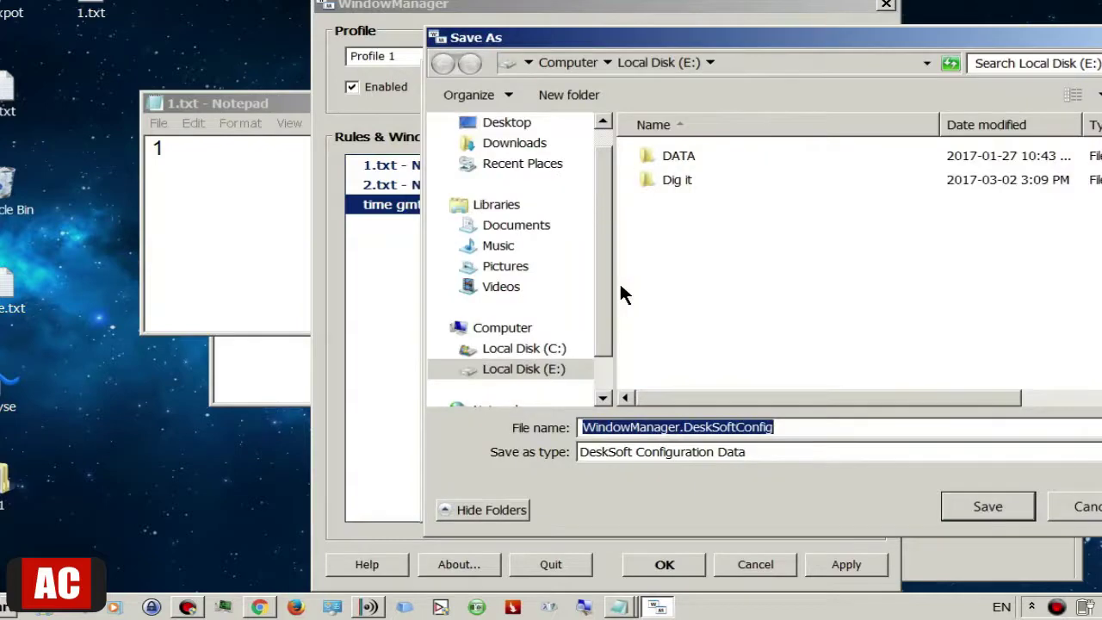
pyautogui.click(995, 506)
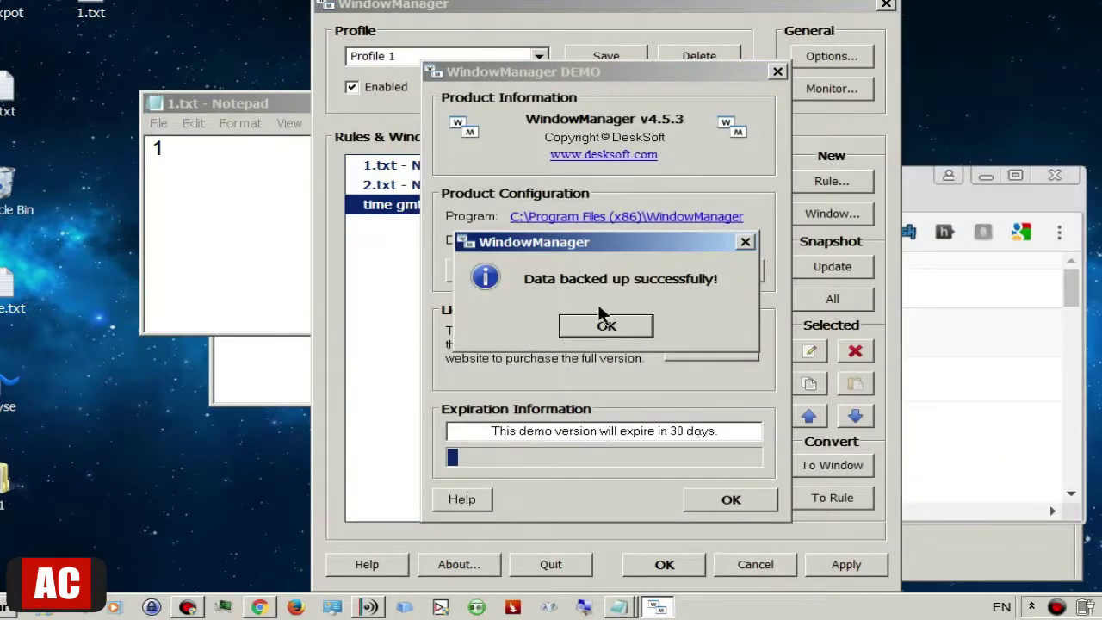
pyautogui.click(607, 327)
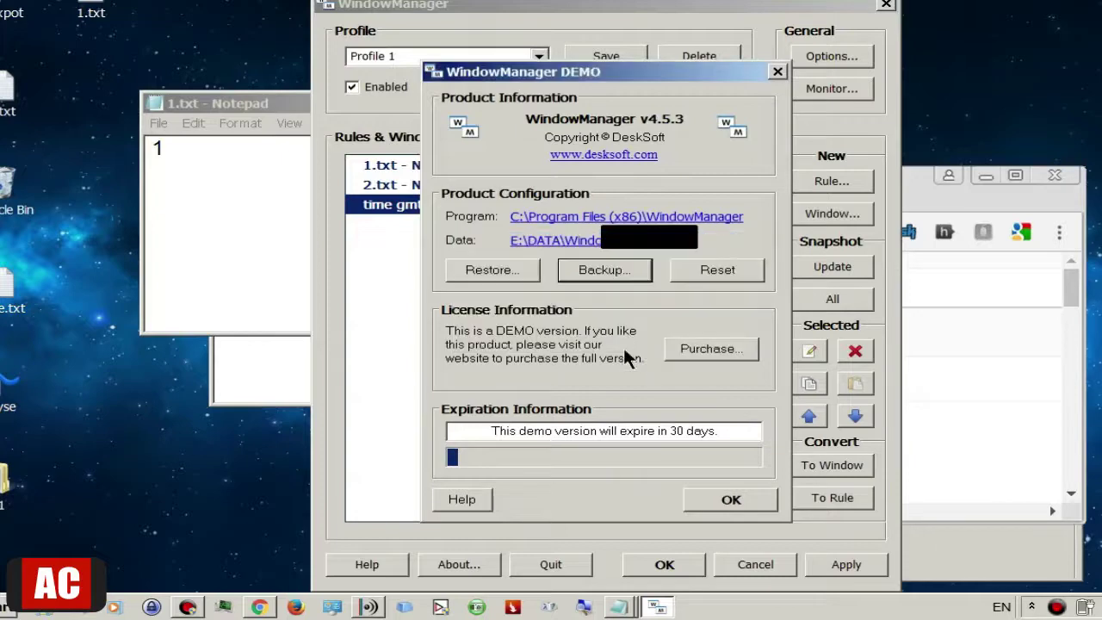
pyautogui.click(732, 499)
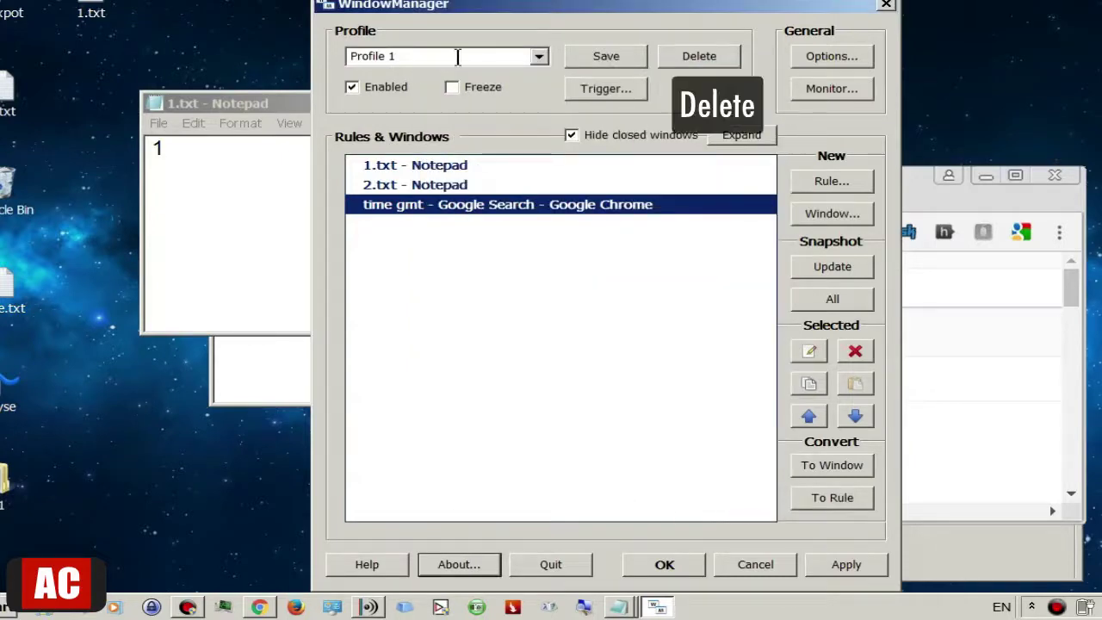
# Delete Profile 1 and Profile 2, leaving only the Default profile in the profile list.
pyautogui.click(696, 54)
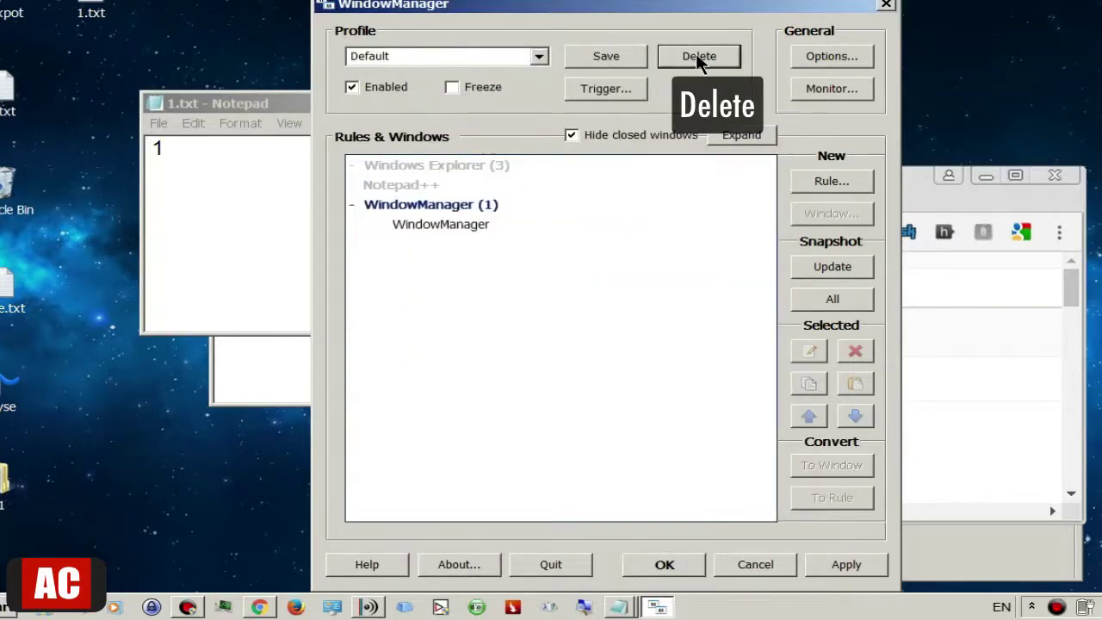
pyautogui.click(540, 56)
pyautogui.click(456, 86)
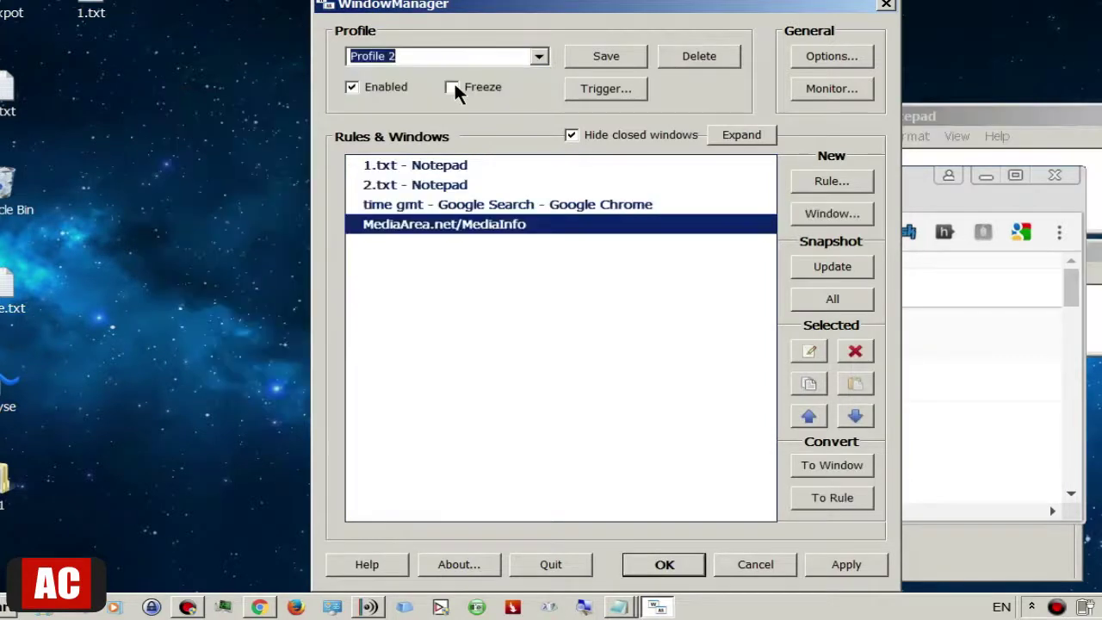
pyautogui.click(712, 57)
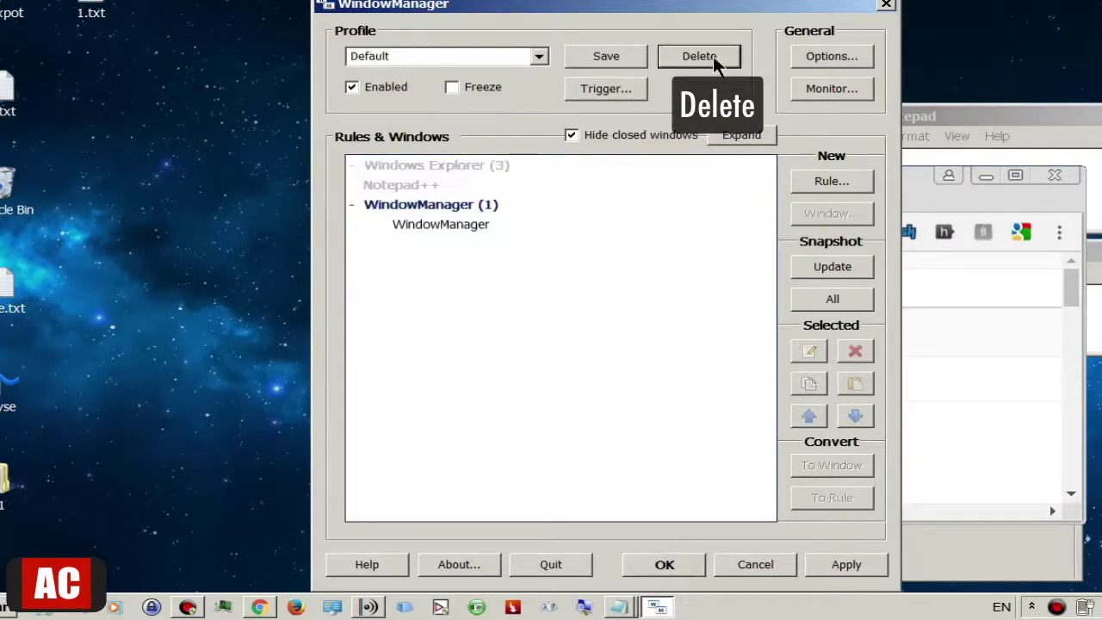
pyautogui.click(539, 56)
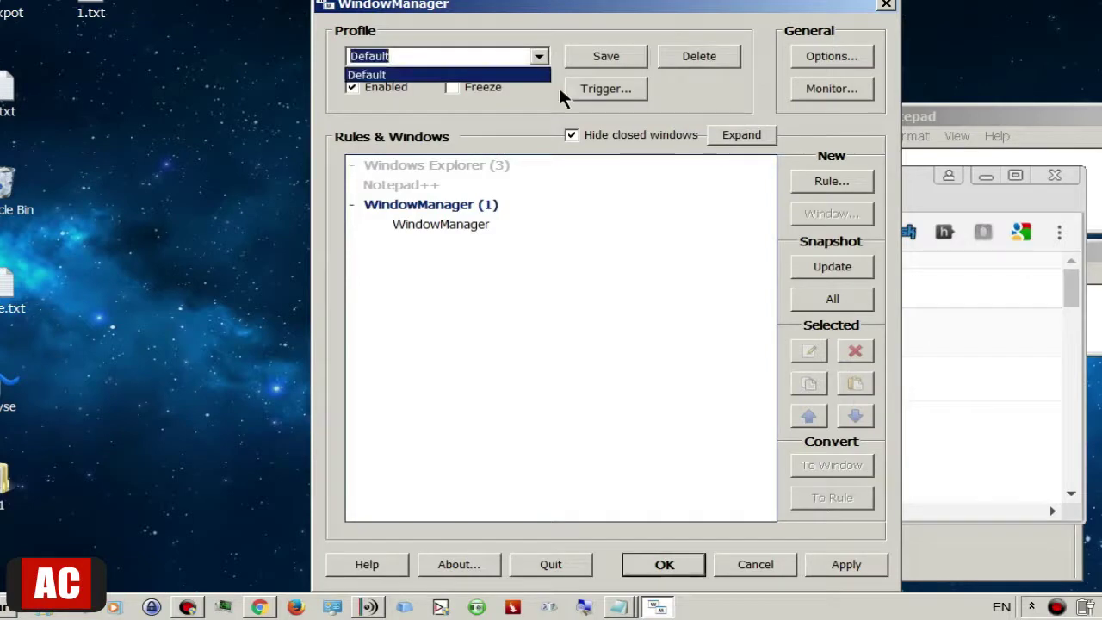
pyautogui.click(662, 314)
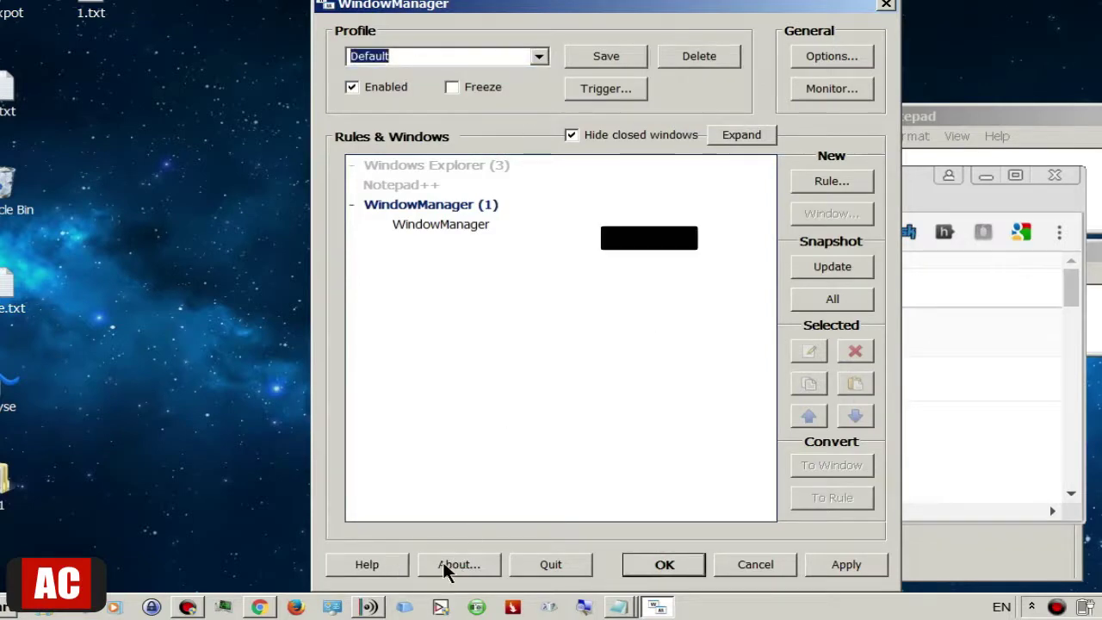
# Restore the configuration from WindowManager.DeskSoftConfig on Local Disk (E:), overwriting the current one, and restart WindowManager.
pyautogui.click(448, 564)
pyautogui.click(518, 269)
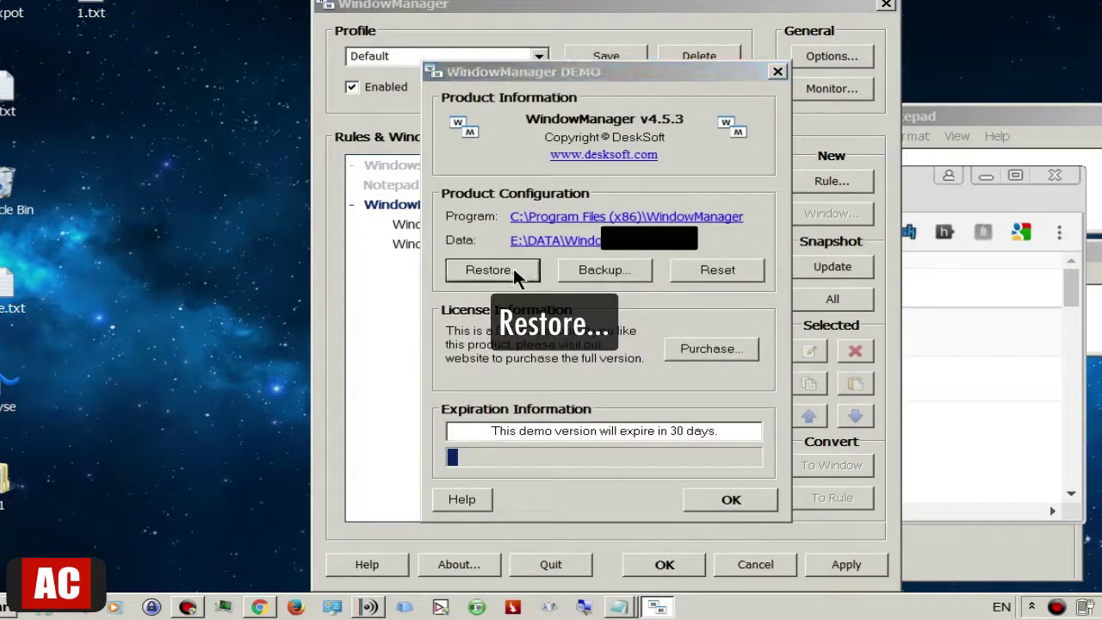
pyautogui.click(818, 205)
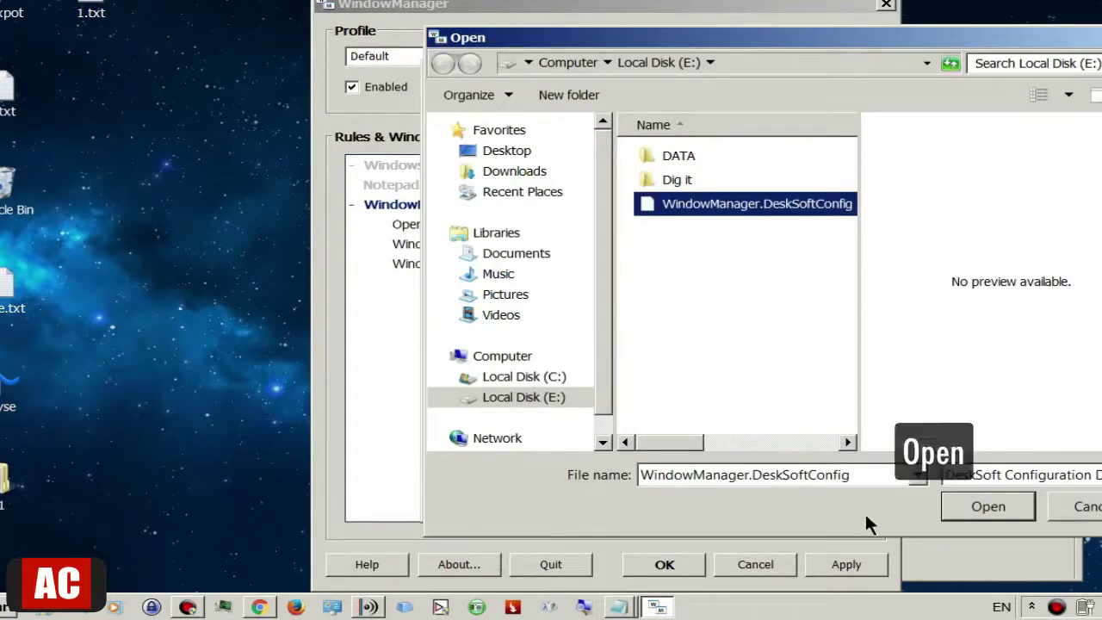
pyautogui.click(1003, 512)
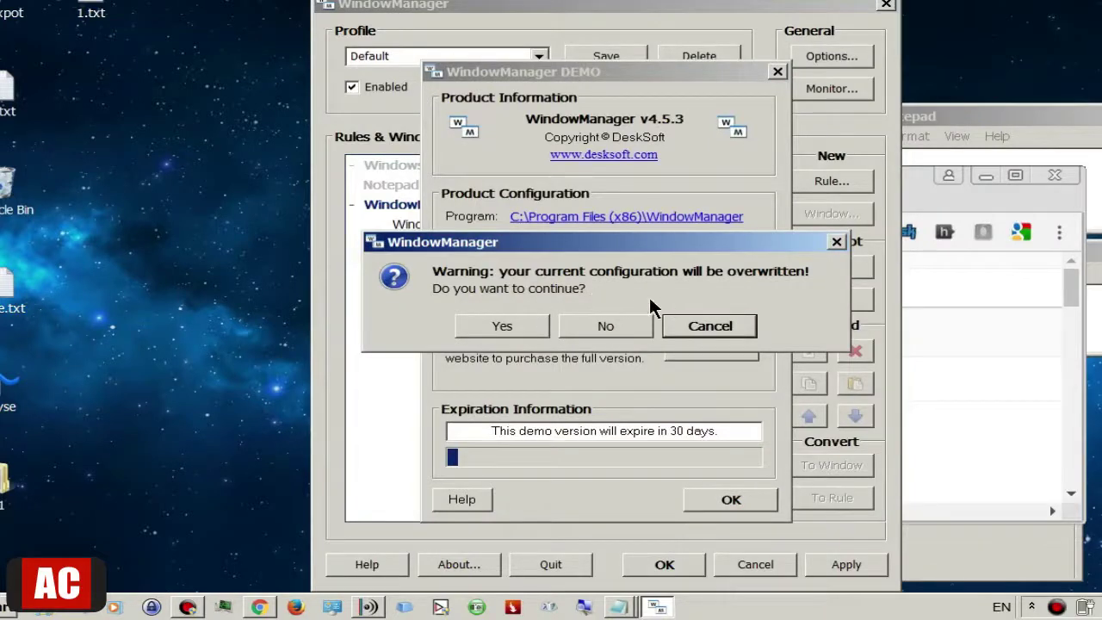
pyautogui.click(512, 325)
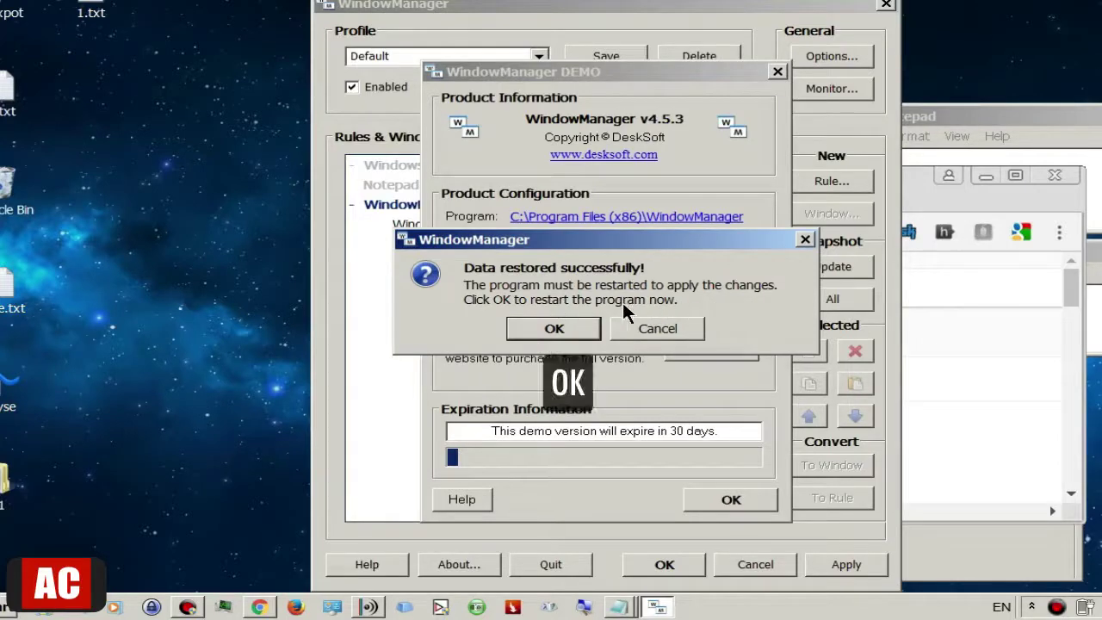
pyautogui.click(577, 325)
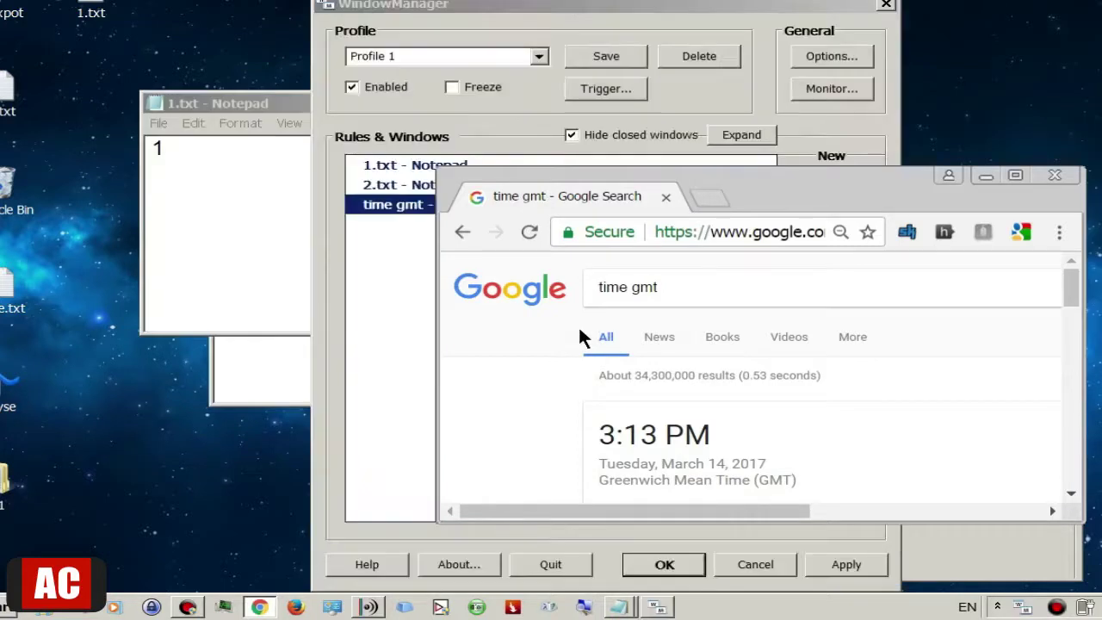
# Check the rule lists and hot-key triggers of the restored Profile 1 and Profile 2 without changing them.
pyautogui.click(396, 76)
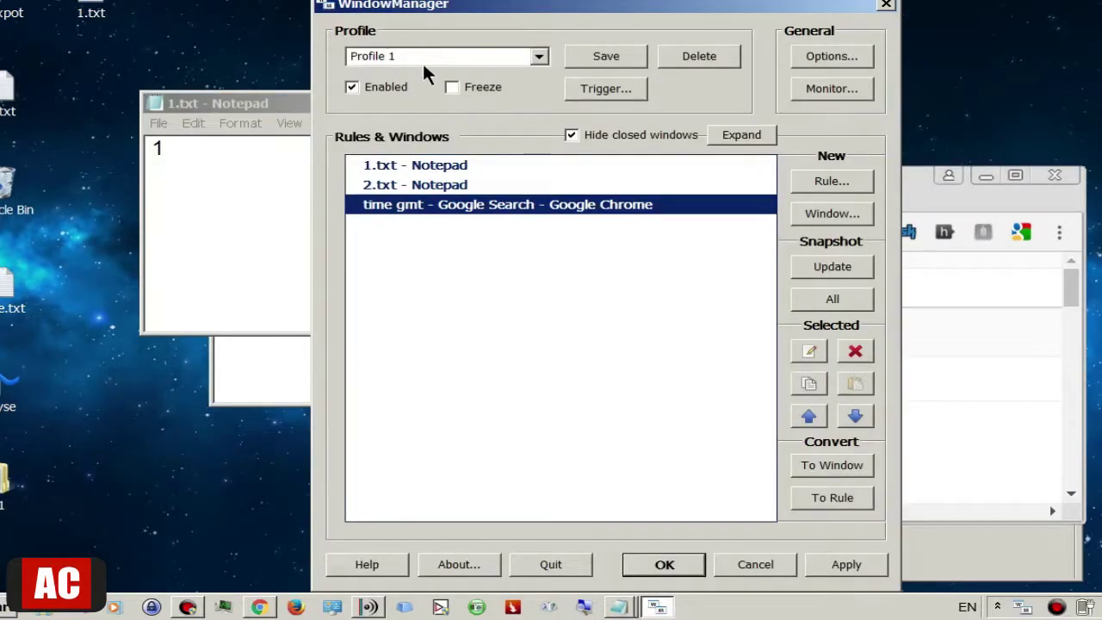
pyautogui.click(581, 87)
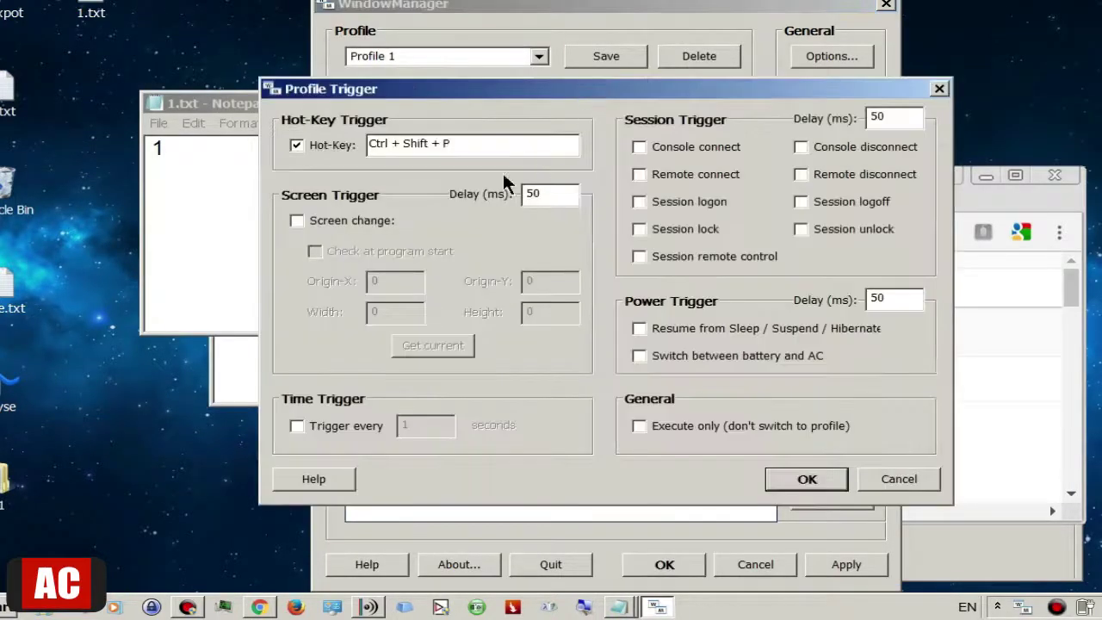
pyautogui.click(879, 479)
pyautogui.click(538, 55)
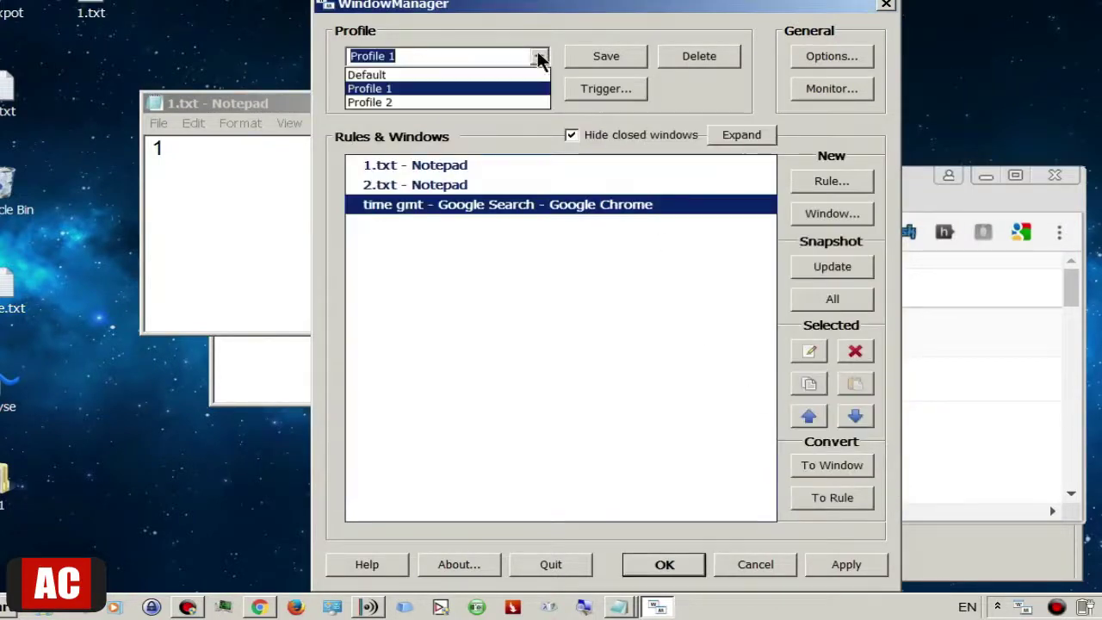
pyautogui.click(466, 102)
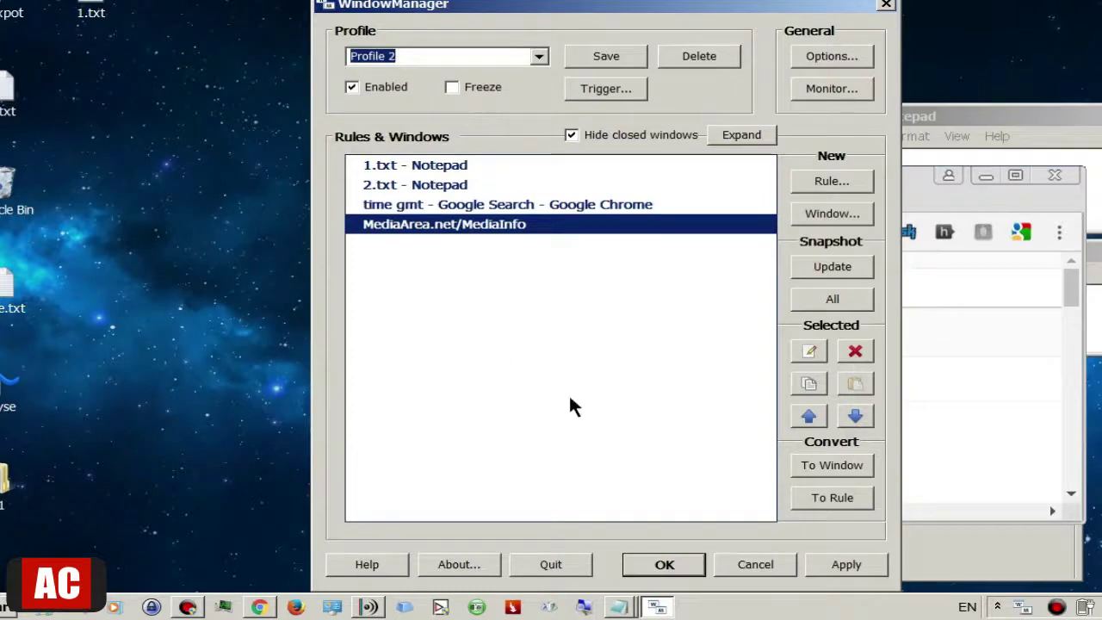
pyautogui.click(605, 88)
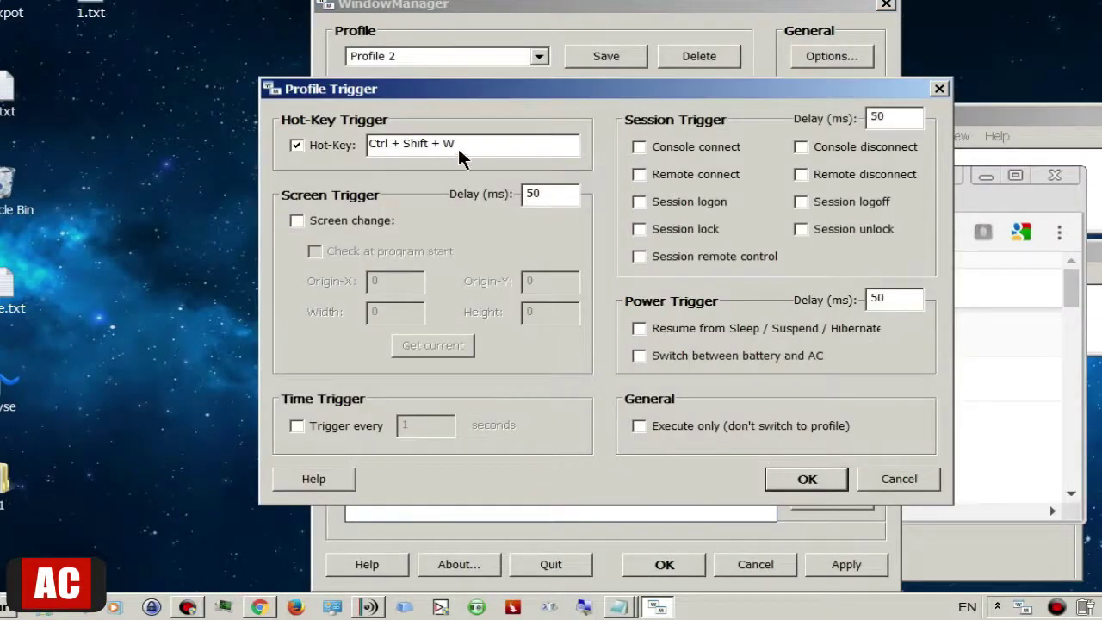
pyautogui.click(906, 479)
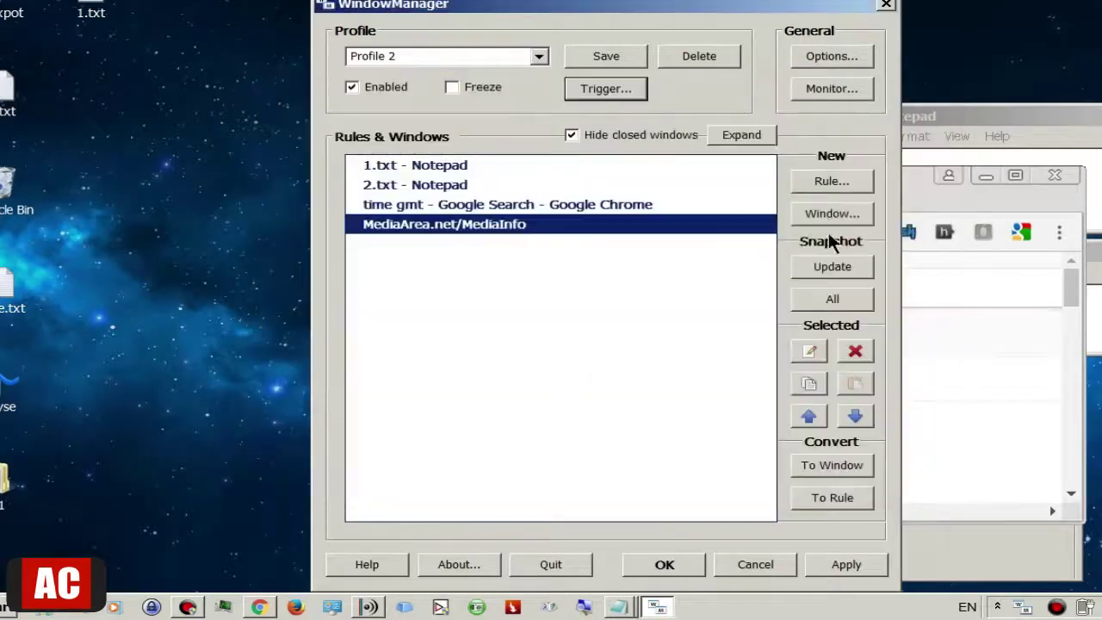